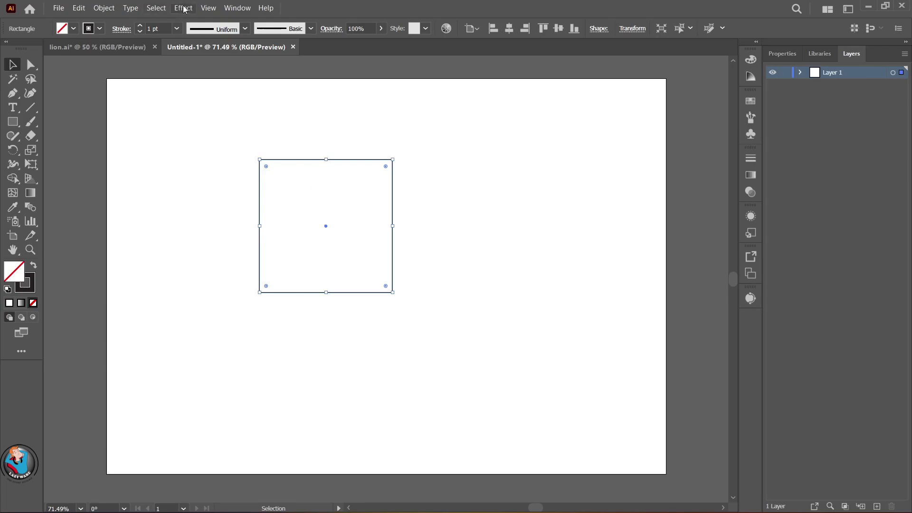
- Extrude the square into a 3D cube 221 pt deep, with a black fill and no stroke
{"action": "mouse_move", "coordinate": [285, 78]}
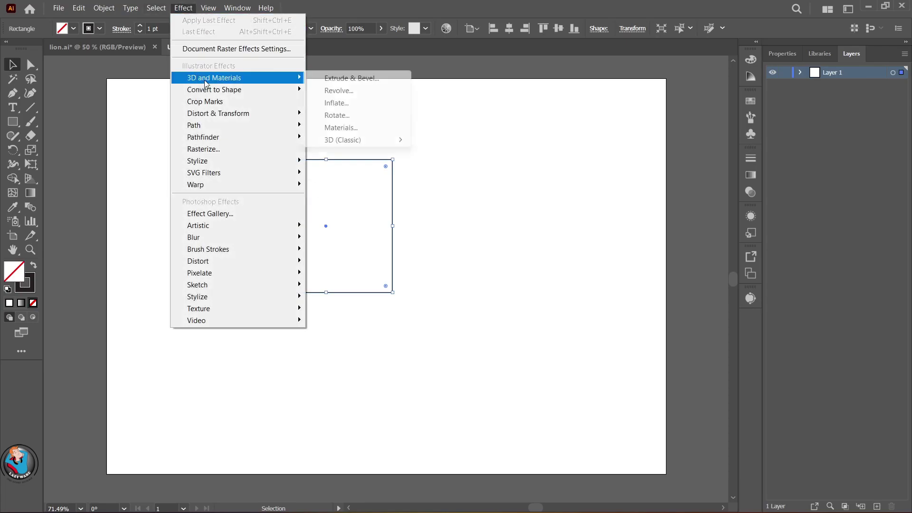
{"action": "left_click", "coordinate": [336, 81]}
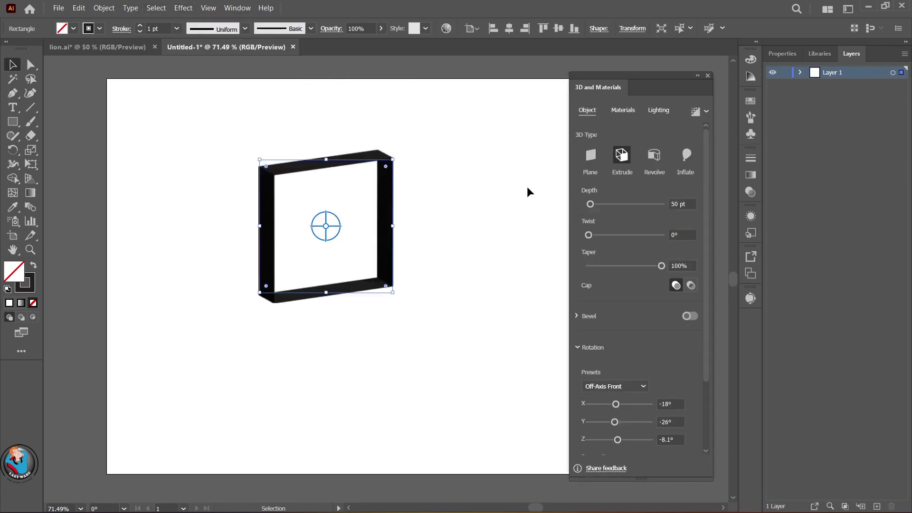
{"action": "left_click", "coordinate": [32, 266]}
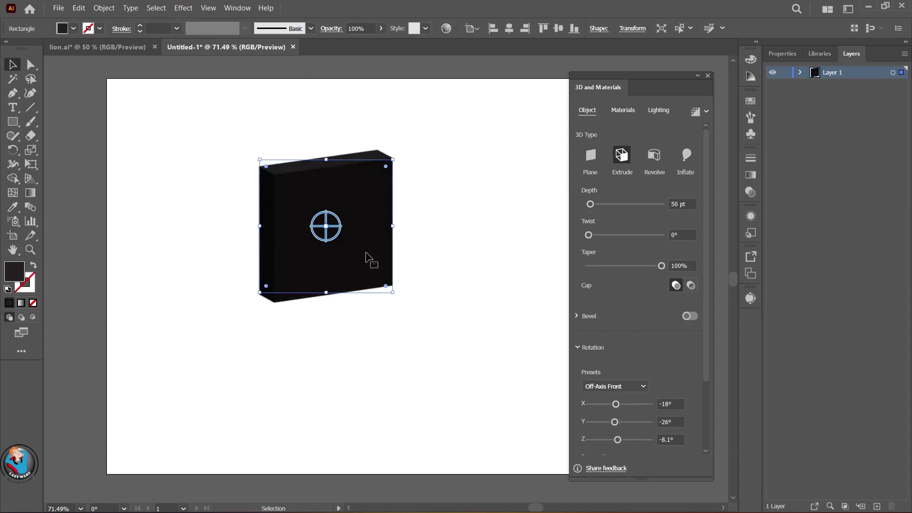
{"action": "left_click_drag", "start_coordinate": [612, 208], "coordinate": [597, 209]}
{"action": "left_click_drag", "start_coordinate": [659, 266], "coordinate": [669, 286]}
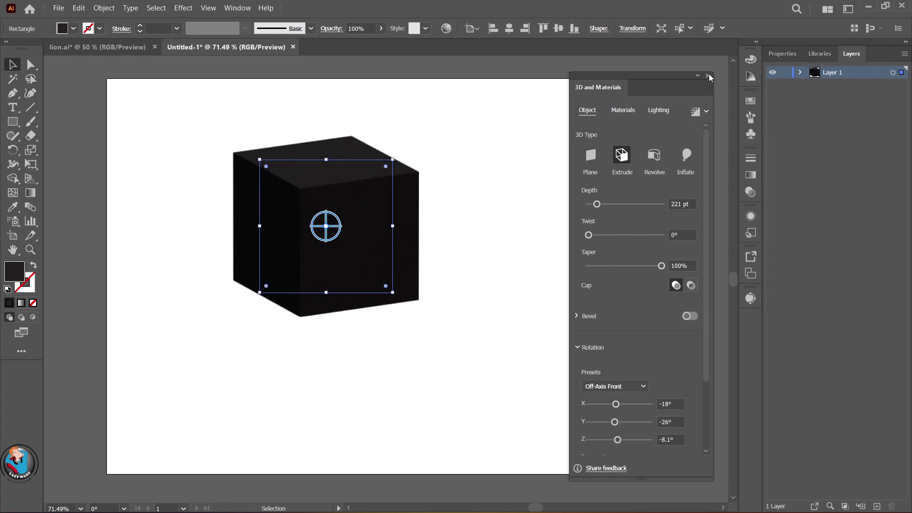
{"action": "left_click", "coordinate": [708, 76]}
- Move the cube to the right side of the artboard and swap its fill and stroke to hollow it out
{"action": "left_click", "coordinate": [536, 163]}
{"action": "mouse_move", "coordinate": [353, 260]}
{"action": "left_mouse_down"}
{"action": "mouse_move", "coordinate": [585, 272]}
{"action": "mouse_move", "coordinate": [574, 271]}
{"action": "left_mouse_up"}
{"action": "left_click", "coordinate": [33, 265]}
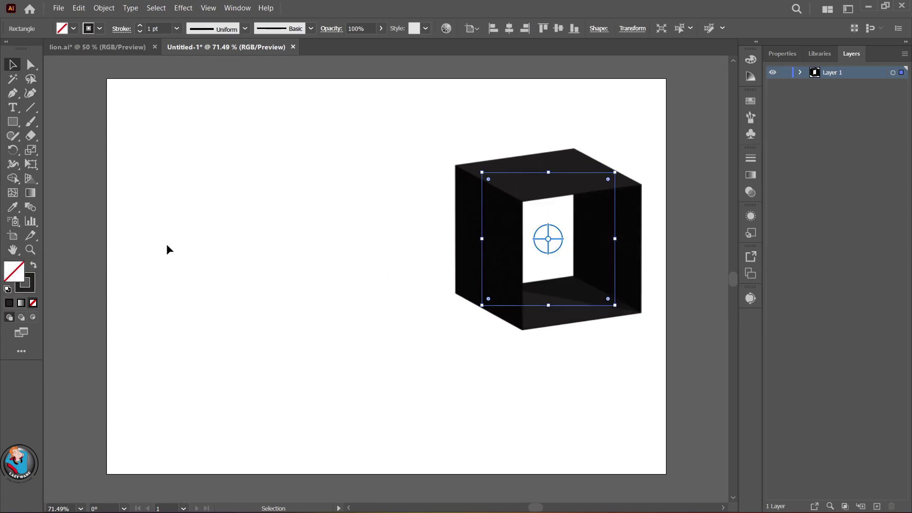
- Duplicate the hollow cube below the original and scale both cubes down to fit the artboard
{"action": "left_click_drag", "start_coordinate": [550, 295], "coordinate": [550, 482]}
{"action": "scroll", "coordinate": [550, 483], "scroll_direction": "down", "scroll_amount": 3}
{"action": "left_click_drag", "start_coordinate": [608, 425], "coordinate": [594, 387]}
{"action": "left_click", "coordinate": [593, 229]}
{"action": "left_click_drag", "start_coordinate": [614, 237], "coordinate": [598, 221]}
- Give the lower cube a solid blue-grey fill of 747C84 and no stroke
{"action": "left_click", "coordinate": [545, 316]}
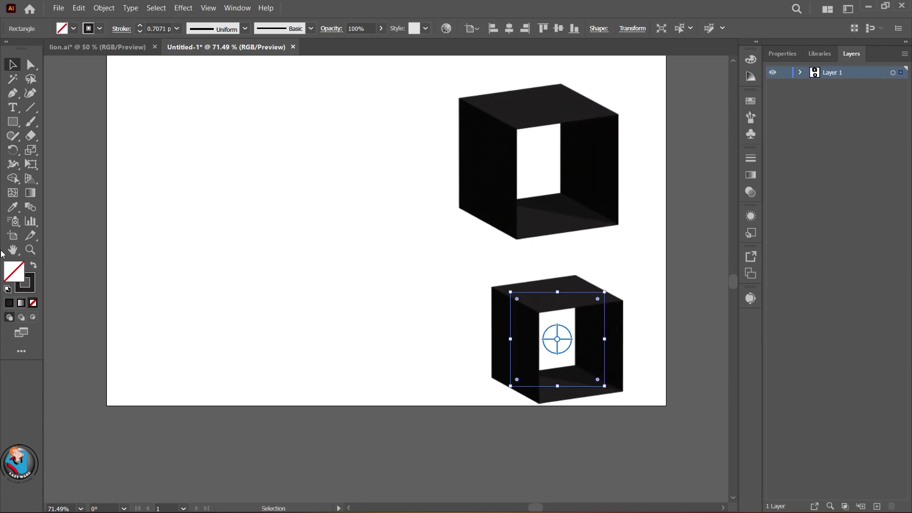
{"action": "left_click", "coordinate": [33, 267]}
{"action": "double_click", "coordinate": [15, 271]}
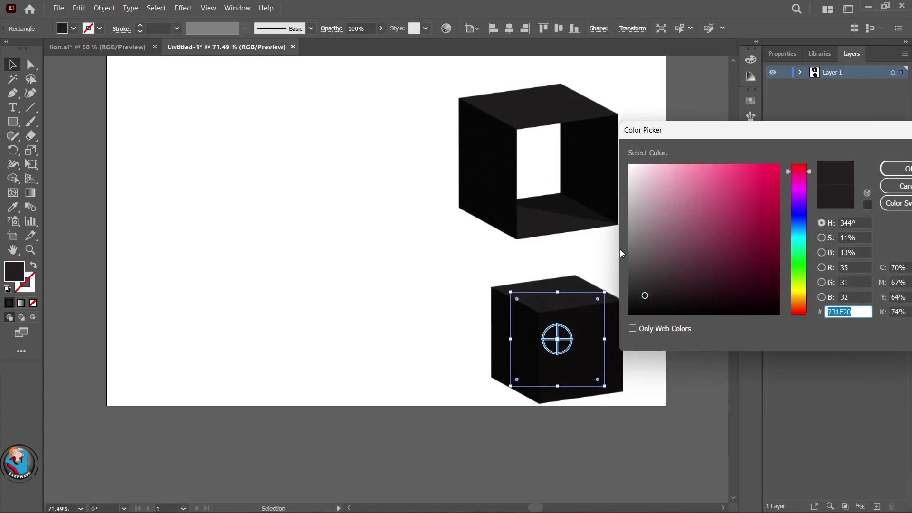
{"action": "left_click_drag", "start_coordinate": [752, 266], "coordinate": [758, 238]}
{"action": "mouse_move", "coordinate": [801, 271]}
{"action": "left_mouse_down"}
{"action": "mouse_move", "coordinate": [789, 297]}
{"action": "mouse_move", "coordinate": [785, 226]}
{"action": "mouse_move", "coordinate": [640, 237]}
{"action": "left_mouse_up"}
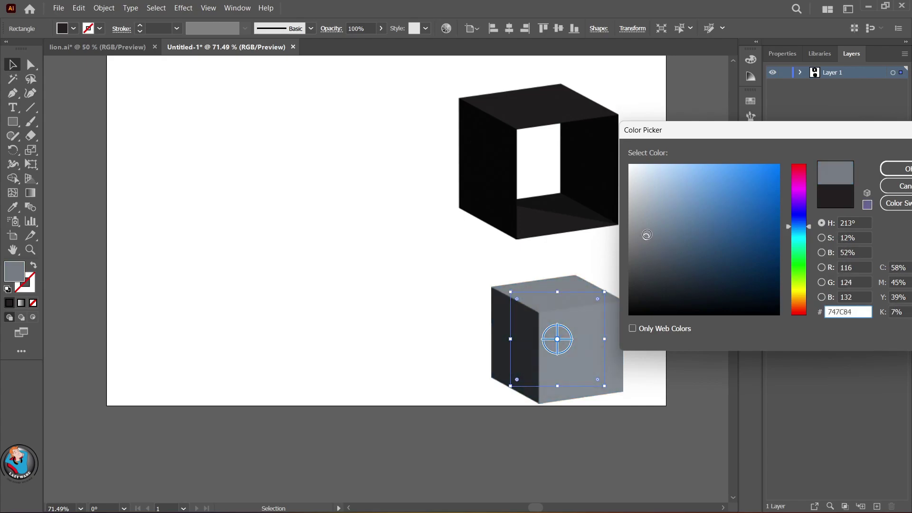
{"action": "left_click", "coordinate": [902, 176]}
- Restyle the upper cube as a hollow shape with no fill and a white 1 pt stroke
{"action": "left_click", "coordinate": [565, 215]}
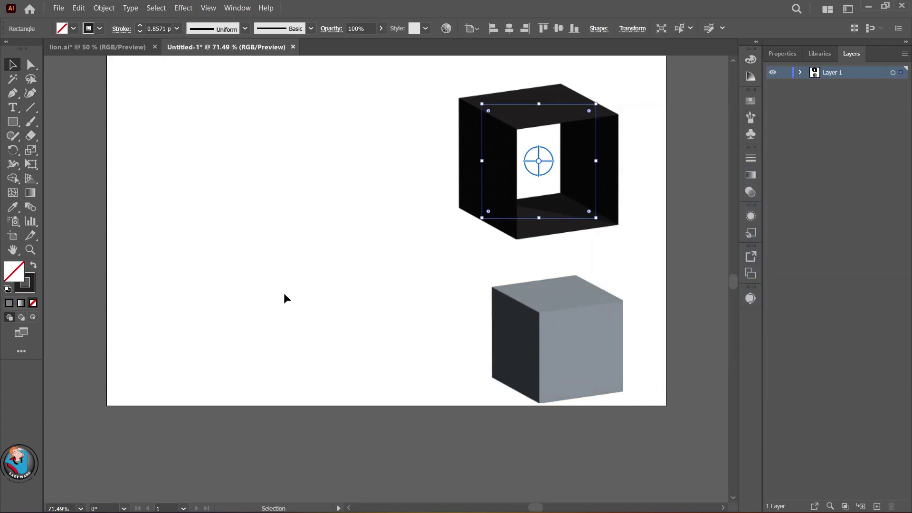
{"action": "left_click", "coordinate": [13, 207]}
{"action": "left_click", "coordinate": [535, 362]}
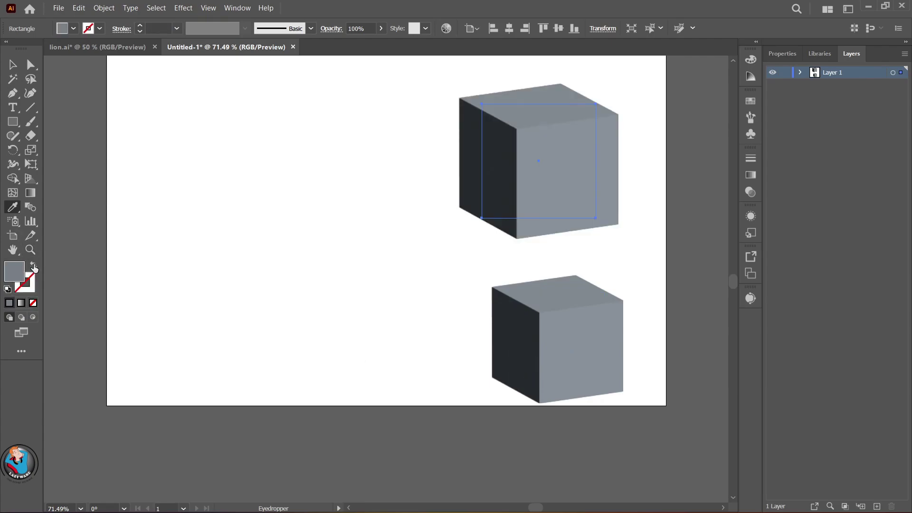
{"action": "left_click", "coordinate": [156, 266]}
{"action": "left_click", "coordinate": [33, 266]}
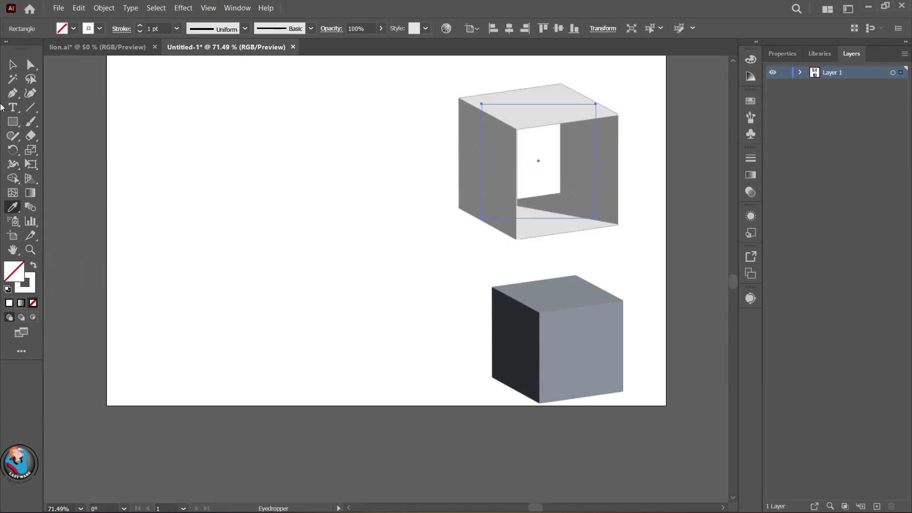
{"action": "key", "text": "v"}
{"action": "left_click", "coordinate": [209, 193]}
- Draw a square in the empty left part of the artboard and set its stroke to black (000000)
{"action": "scroll", "coordinate": [209, 193], "scroll_direction": "right", "scroll_amount": 1}
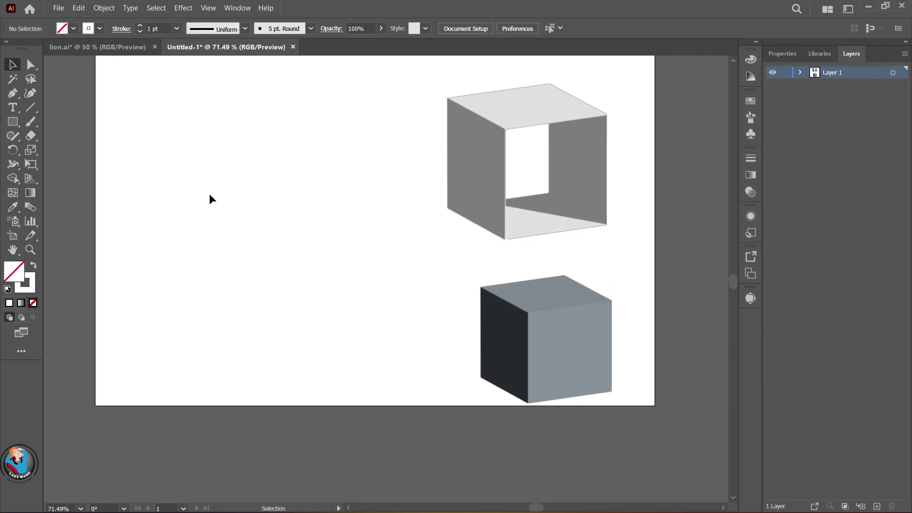
{"action": "scroll", "coordinate": [209, 192], "scroll_direction": "up", "scroll_amount": 3}
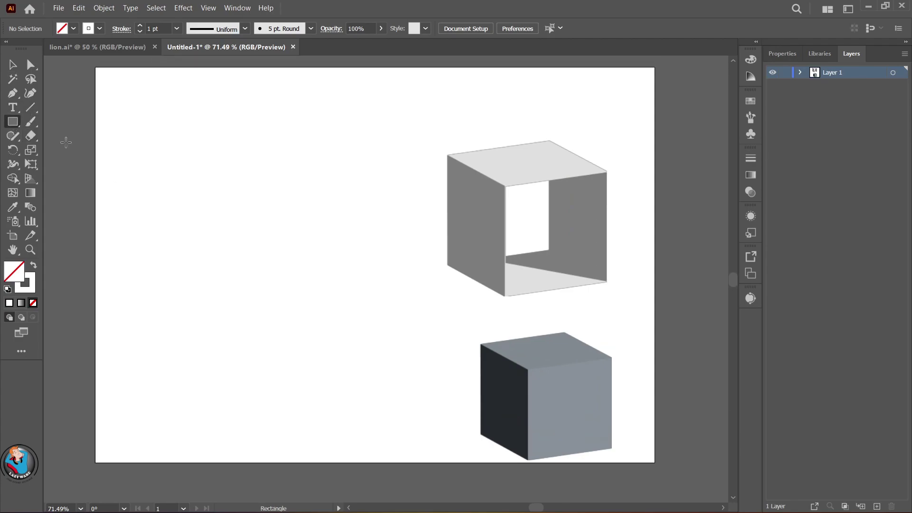
{"action": "left_click_drag", "start_coordinate": [140, 178], "coordinate": [254, 285]}
{"action": "double_click", "coordinate": [30, 287]}
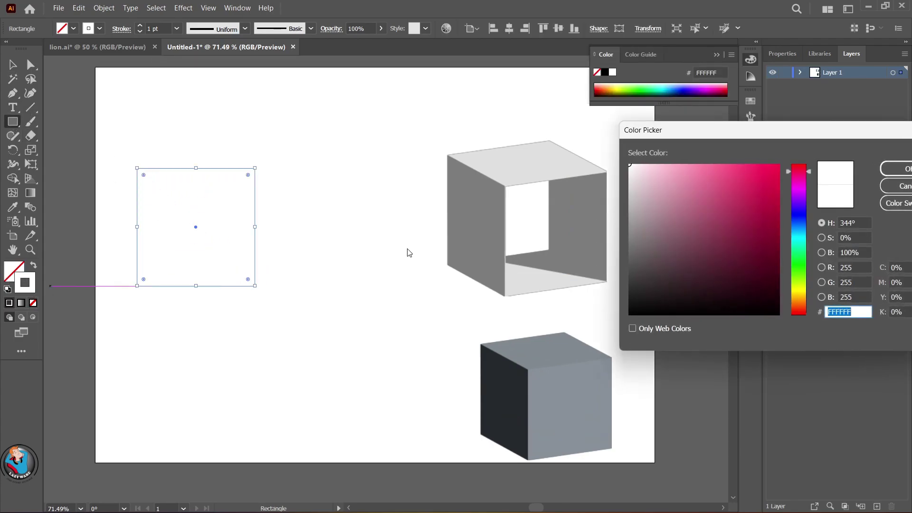
{"action": "left_click", "coordinate": [772, 306]}
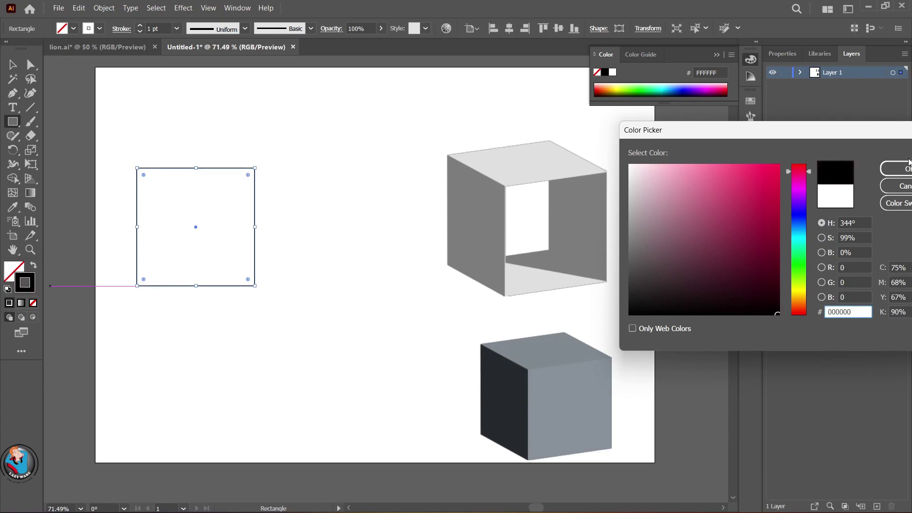
{"action": "left_click", "coordinate": [907, 171]}
- Duplicate the square with a diagonal offset of about half its width up and right, and reposition both squares
{"action": "left_click", "coordinate": [12, 64]}
{"action": "left_click_drag", "start_coordinate": [200, 233], "coordinate": [295, 165]}
{"action": "scroll", "coordinate": [295, 166], "scroll_direction": "up", "scroll_amount": 5}
{"action": "scroll", "coordinate": [295, 166], "scroll_direction": "down", "scroll_amount": 6}
{"action": "left_click", "coordinate": [296, 165], "text": "shift"}
{"action": "left_click_drag", "start_coordinate": [252, 217], "coordinate": [254, 283]}
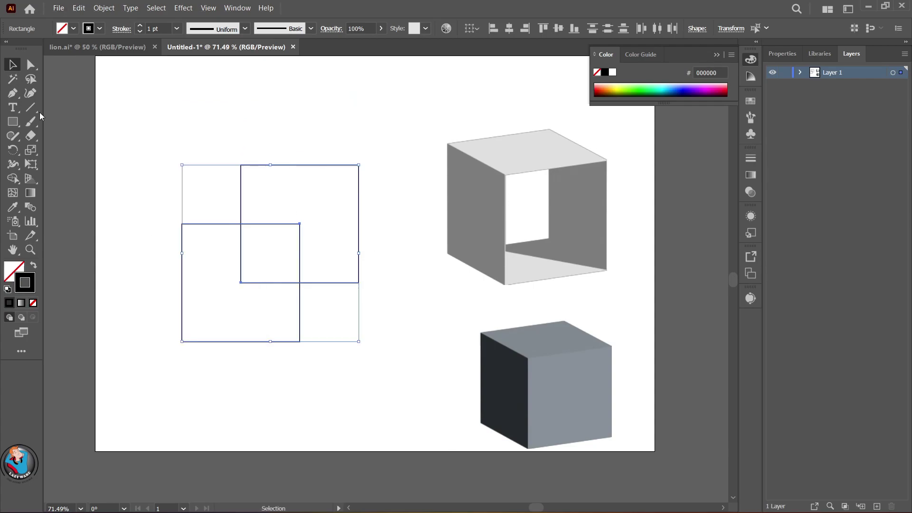
- Connect the matching corners of the two squares with four straight lines to form a wireframe cube
{"action": "left_click", "coordinate": [65, 115]}
{"action": "key", "text": "backslash"}
{"action": "left_click", "coordinate": [183, 224]}
{"action": "key", "text": "Escape"}
{"action": "left_click_drag", "start_coordinate": [240, 165], "coordinate": [182, 224]}
{"action": "left_click_drag", "start_coordinate": [358, 164], "coordinate": [300, 223]}
{"action": "left_click_drag", "start_coordinate": [359, 283], "coordinate": [300, 342]}
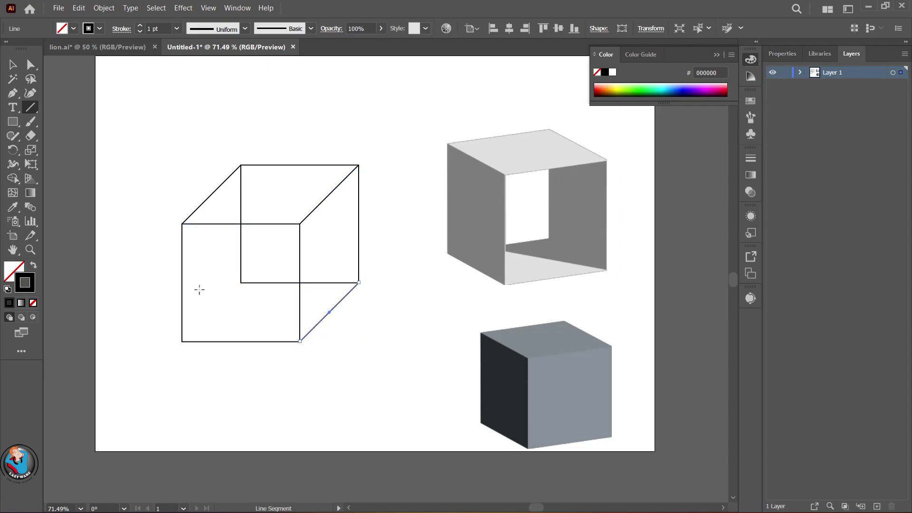
{"action": "left_click_drag", "start_coordinate": [218, 308], "coordinate": [182, 341]}
{"action": "left_click", "coordinate": [12, 65]}
{"action": "left_click", "coordinate": [72, 108]}
- Fill the wireframe's front square with the blue-grey sampled from the solid cube
{"action": "left_click", "coordinate": [241, 283]}
{"action": "right_click", "coordinate": [182, 341]}
{"action": "left_click", "coordinate": [209, 333]}
{"action": "key", "text": "Return"}
{"action": "right_click", "coordinate": [183, 223]}
{"action": "left_click", "coordinate": [229, 359]}
{"action": "left_click", "coordinate": [298, 193]}
{"action": "left_click", "coordinate": [241, 191]}
{"action": "left_click", "coordinate": [211, 195]}
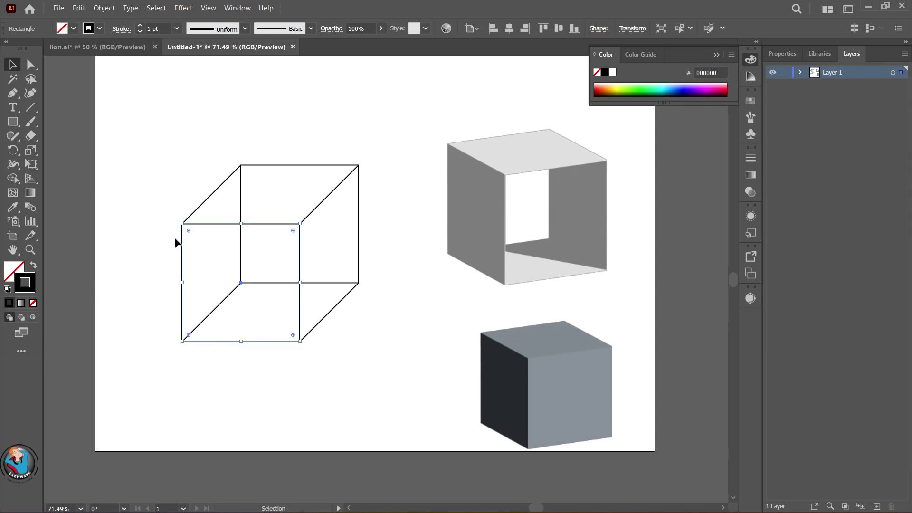
{"action": "left_click", "coordinate": [33, 265]}
{"action": "left_click", "coordinate": [12, 207]}
{"action": "left_click", "coordinate": [556, 389]}
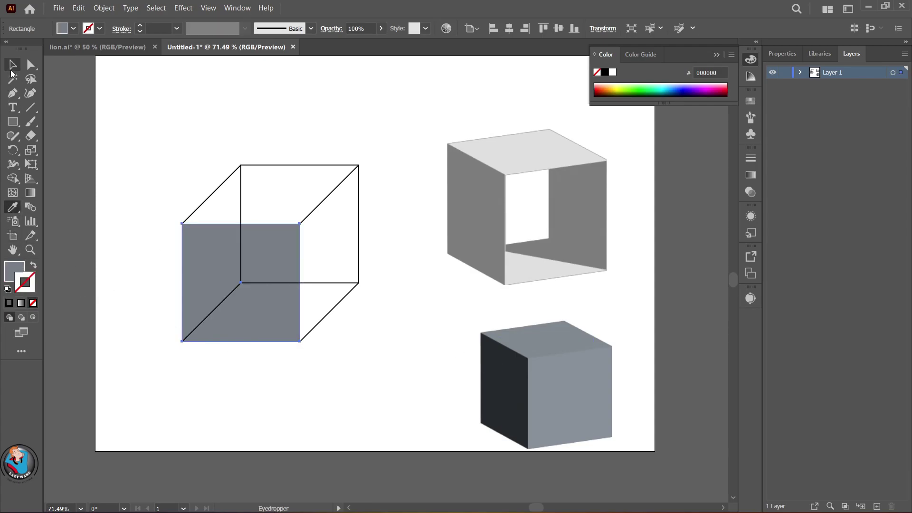
- Select the whole wireframe cube and divide it into separate regions with the Shape Builder
{"action": "left_click", "coordinate": [10, 70]}
{"action": "left_click", "coordinate": [311, 211]}
{"action": "left_click", "coordinate": [358, 221], "text": "shift"}
{"action": "left_click", "coordinate": [388, 246]}
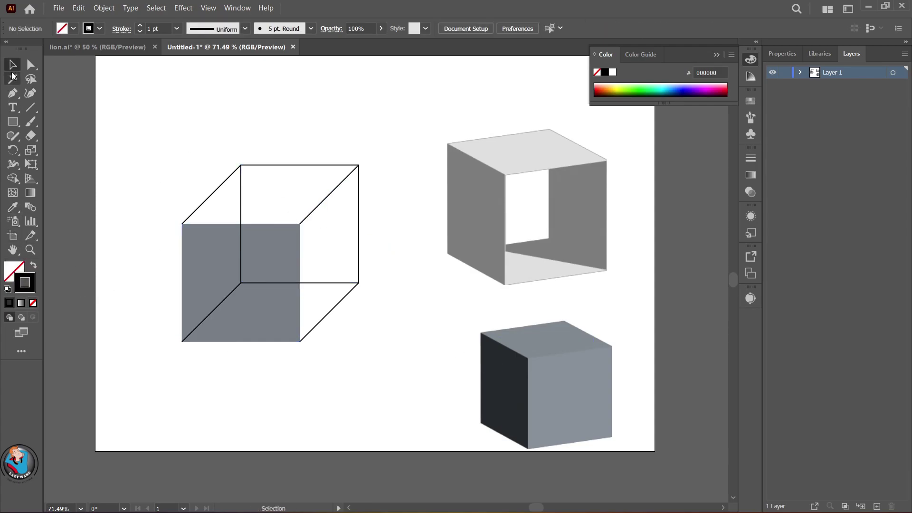
{"action": "left_click_drag", "start_coordinate": [350, 337], "coordinate": [351, 336]}
{"action": "left_click", "coordinate": [12, 178]}
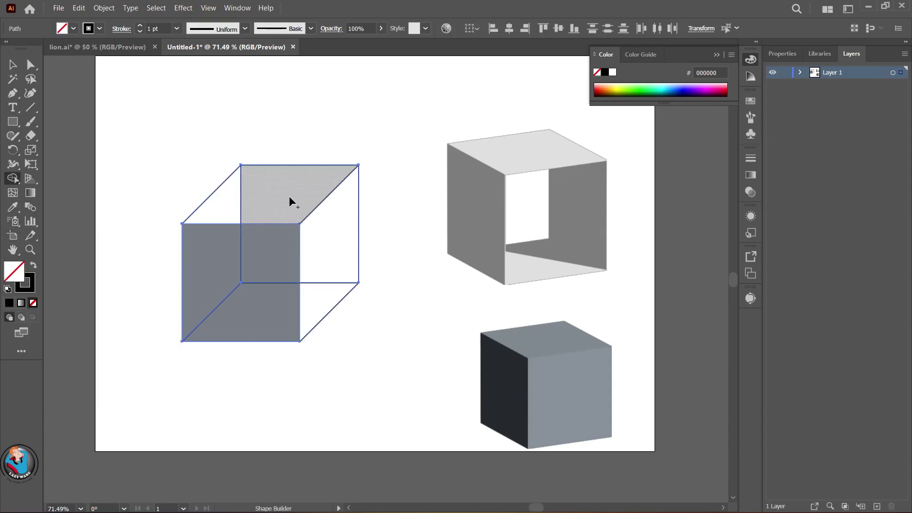
{"action": "left_click", "coordinate": [221, 257]}
{"action": "left_click", "coordinate": [263, 293]}
{"action": "left_click", "coordinate": [13, 64]}
{"action": "left_click", "coordinate": [169, 202]}
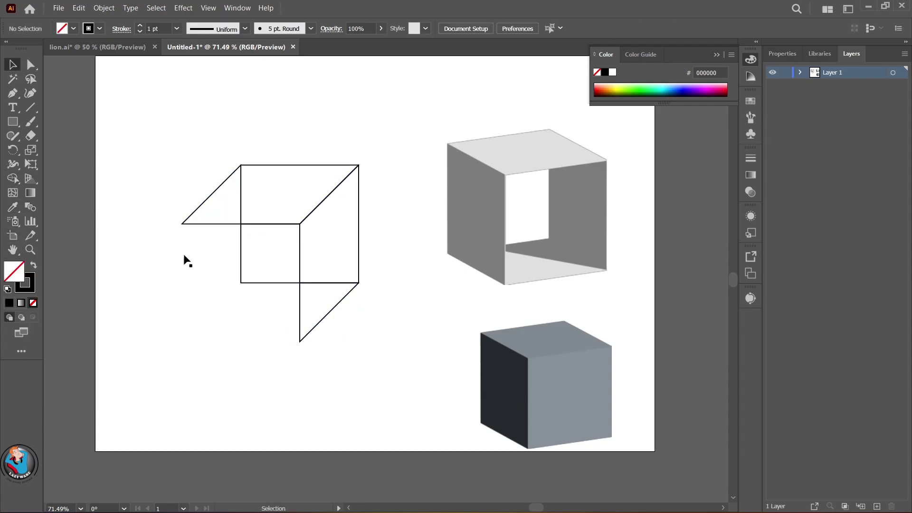
- Fill all regions of the cube's front face with the blue-grey sampled from the solid cube
{"action": "left_click_drag", "start_coordinate": [220, 298], "coordinate": [193, 278]}
{"action": "left_click", "coordinate": [13, 207]}
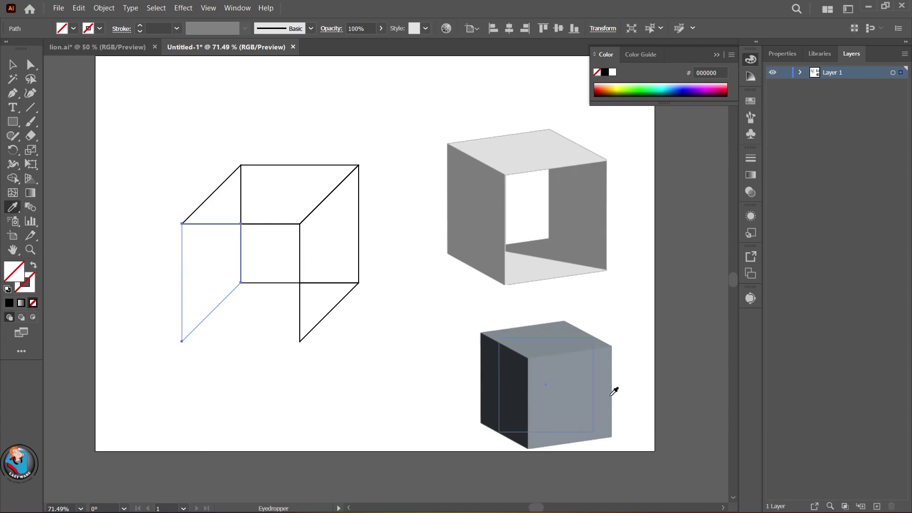
{"action": "left_click", "coordinate": [606, 381]}
{"action": "left_click", "coordinate": [230, 340]}
{"action": "left_click", "coordinate": [299, 252], "text": "shift"}
{"action": "left_click_drag", "start_coordinate": [224, 377], "coordinate": [219, 291]}
{"action": "left_click", "coordinate": [13, 207]}
{"action": "left_click", "coordinate": [549, 405]}
{"action": "left_click", "coordinate": [13, 65]}
{"action": "left_click", "coordinate": [120, 131]}
- Apply the solid cube's sampled style to the right side face and darken its fill to 666768
{"action": "left_click", "coordinate": [326, 315]}
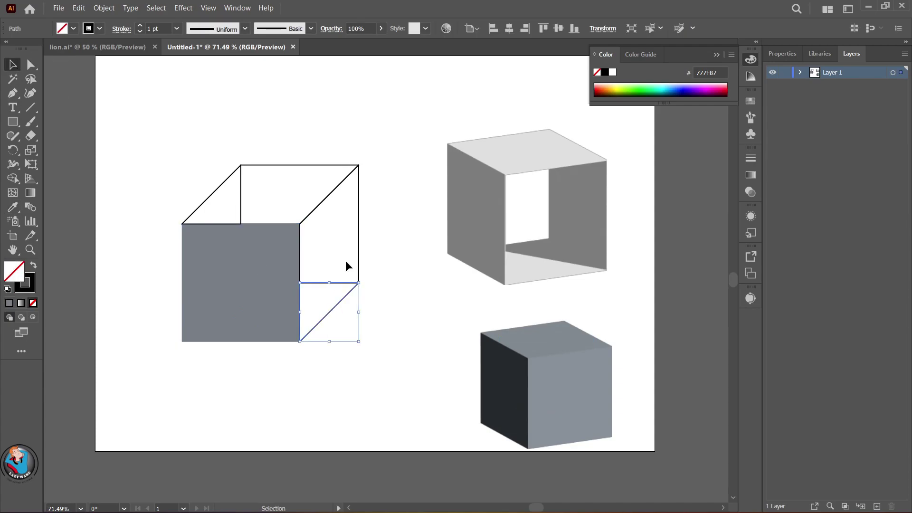
{"action": "left_click", "coordinate": [344, 278], "text": "shift"}
{"action": "key", "text": "i"}
{"action": "left_click", "coordinate": [534, 368]}
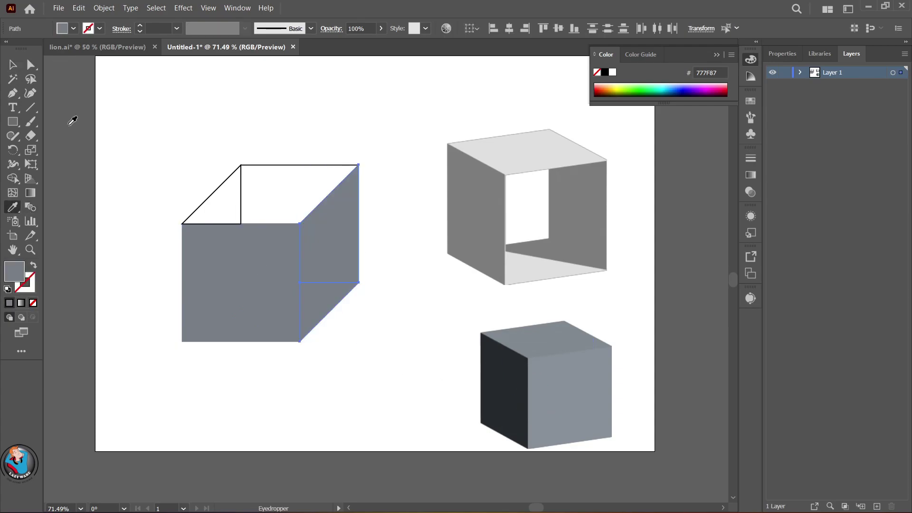
{"action": "left_click", "coordinate": [13, 65]}
{"action": "left_click", "coordinate": [89, 126]}
{"action": "left_click", "coordinate": [325, 234]}
{"action": "left_click", "coordinate": [330, 301], "text": "shift"}
{"action": "double_click", "coordinate": [18, 271]}
{"action": "left_click", "coordinate": [631, 251]}
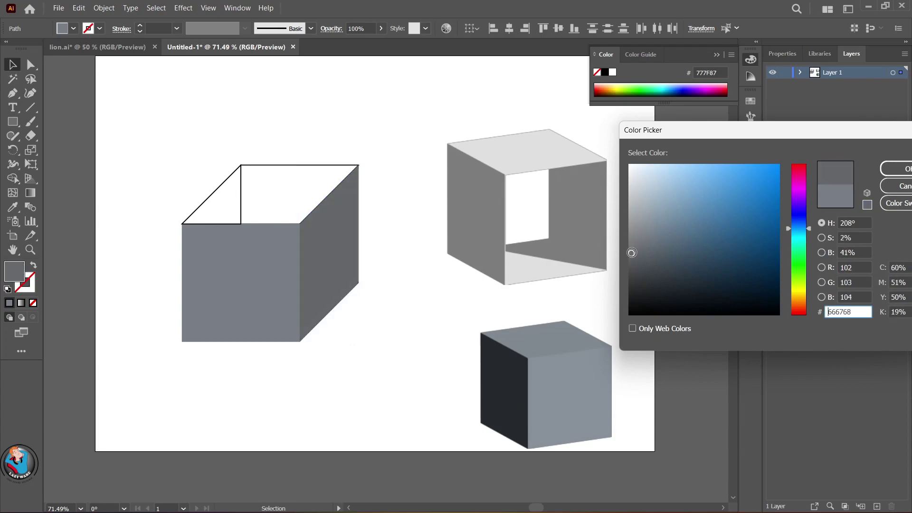
{"action": "left_click", "coordinate": [886, 170]}
- Apply the solid cube's sampled style to the top face and lighten its fill to A2A7AA
{"action": "left_click", "coordinate": [291, 165]}
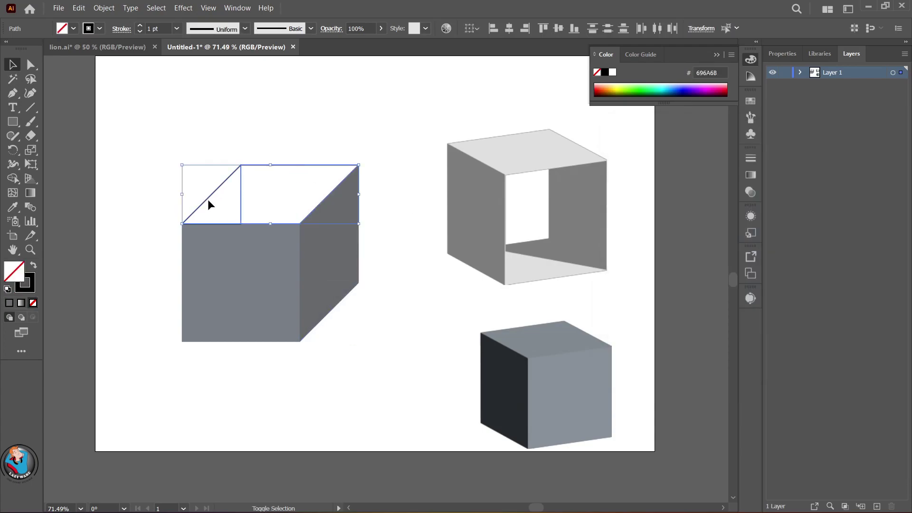
{"action": "key", "text": "i"}
{"action": "left_click", "coordinate": [556, 330]}
{"action": "double_click", "coordinate": [15, 271]}
{"action": "left_click", "coordinate": [634, 203]}
{"action": "left_click", "coordinate": [636, 214]}
{"action": "left_click", "coordinate": [893, 168]}
{"action": "key", "text": "v"}
{"action": "left_click", "coordinate": [102, 107]}
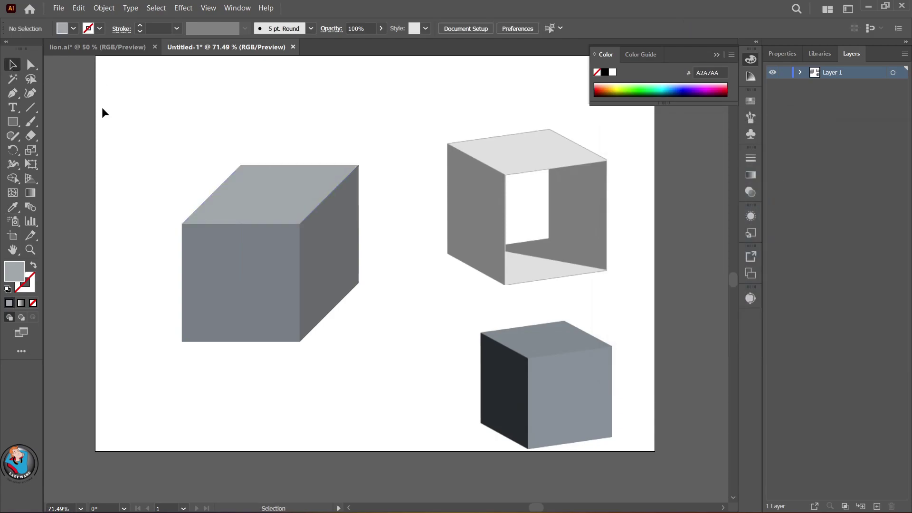
- Select all faces of the hand-drawn cube and group them
{"action": "scroll", "coordinate": [102, 107], "scroll_direction": "left", "scroll_amount": 5}
{"action": "left_click_drag", "start_coordinate": [373, 162], "coordinate": [372, 160]}
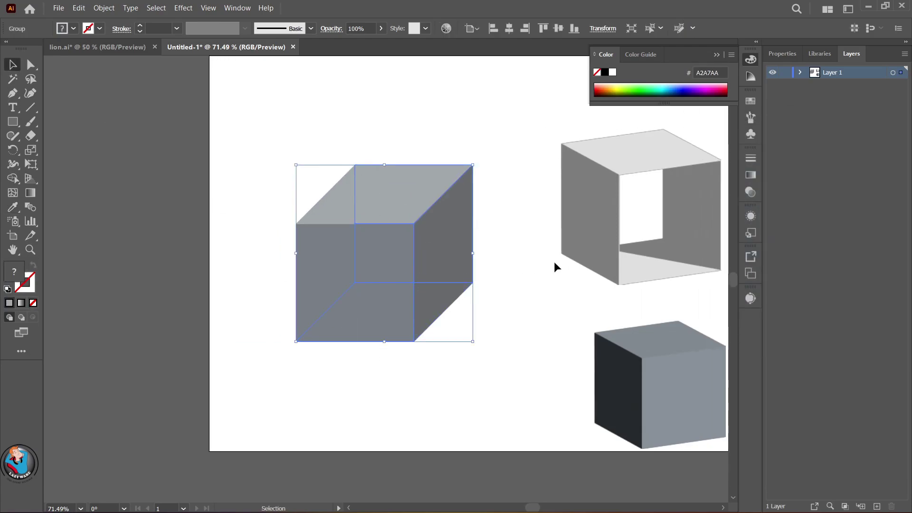
{"action": "left_click", "coordinate": [494, 228]}
{"action": "scroll", "coordinate": [565, 275], "scroll_direction": "right", "scroll_amount": 4}
{"action": "left_click", "coordinate": [327, 275]}
{"action": "double_click", "coordinate": [28, 285]}
{"action": "left_click", "coordinate": [711, 314]}
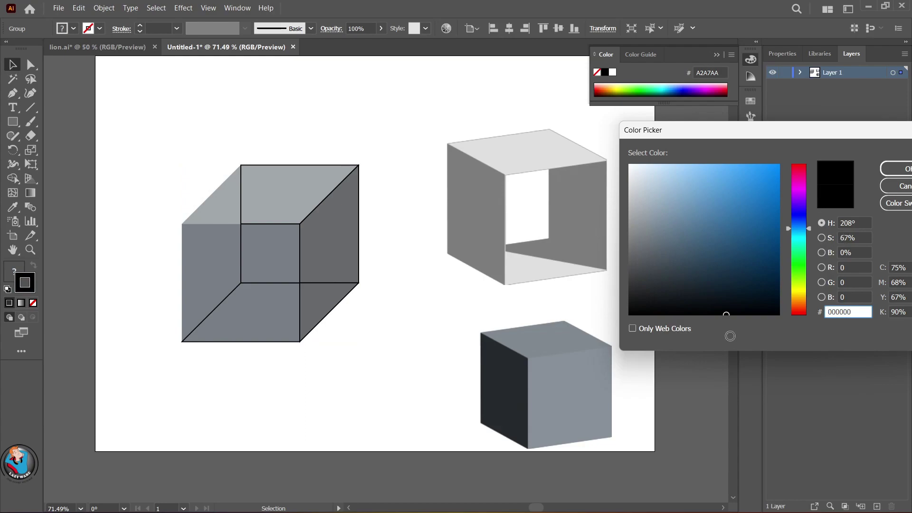
{"action": "left_click", "coordinate": [903, 184]}
- Select the whole hand-drawn cube and apply a black stroke to it
{"action": "left_click", "coordinate": [211, 209]}
{"action": "left_click", "coordinate": [162, 313]}
{"action": "left_click", "coordinate": [219, 207]}
{"action": "left_click", "coordinate": [236, 269], "text": "shift"}
{"action": "left_click_drag", "start_coordinate": [366, 339], "coordinate": [158, 155]}
{"action": "double_click", "coordinate": [25, 282]}
{"action": "left_click_drag", "start_coordinate": [673, 314], "coordinate": [779, 318]}
{"action": "left_click", "coordinate": [894, 169]}
{"action": "left_click", "coordinate": [477, 288]}
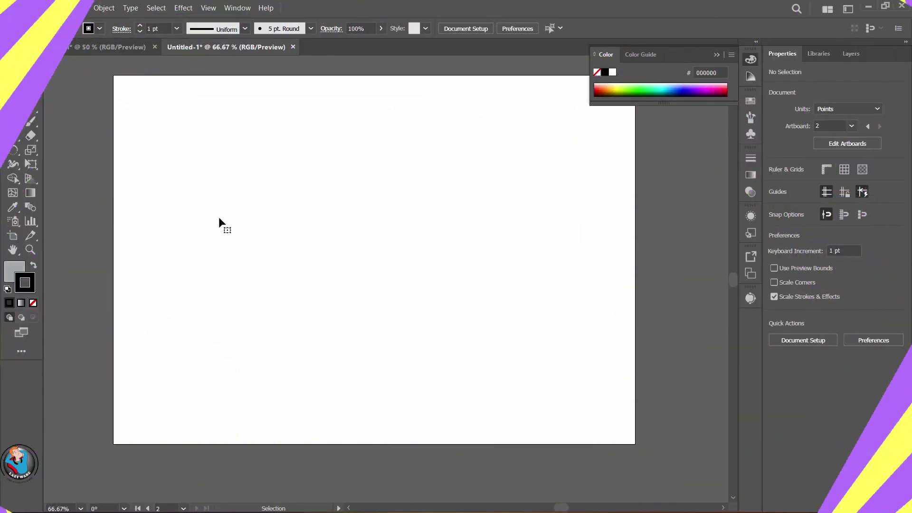
- Draw a five-pointed star about 449 by 427 pt and place it near the middle of the second artboard
{"action": "left_click_drag", "start_coordinate": [13, 124], "coordinate": [61, 179]}
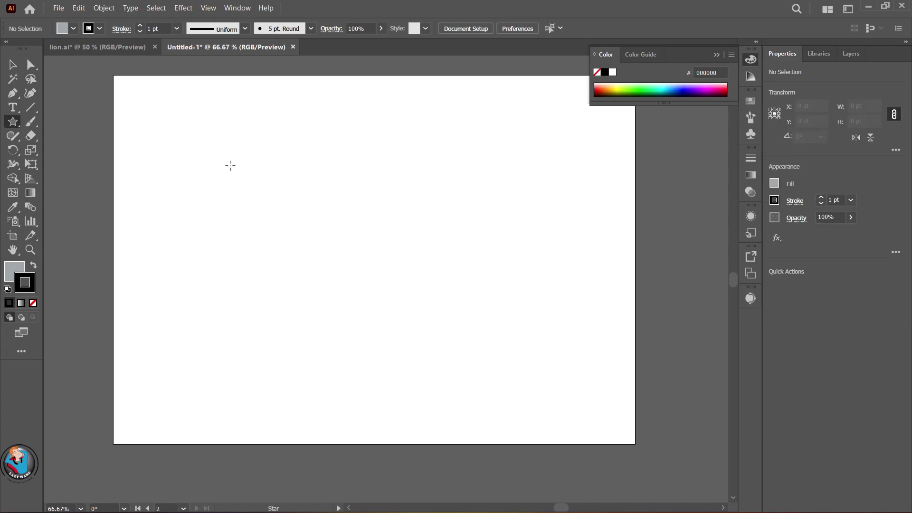
{"action": "left_click_drag", "start_coordinate": [318, 161], "coordinate": [379, 291]}
{"action": "key", "text": "v"}
{"action": "left_click_drag", "start_coordinate": [284, 160], "coordinate": [309, 263]}
- Try to remove the star's stroke
{"action": "left_click", "coordinate": [188, 8]}
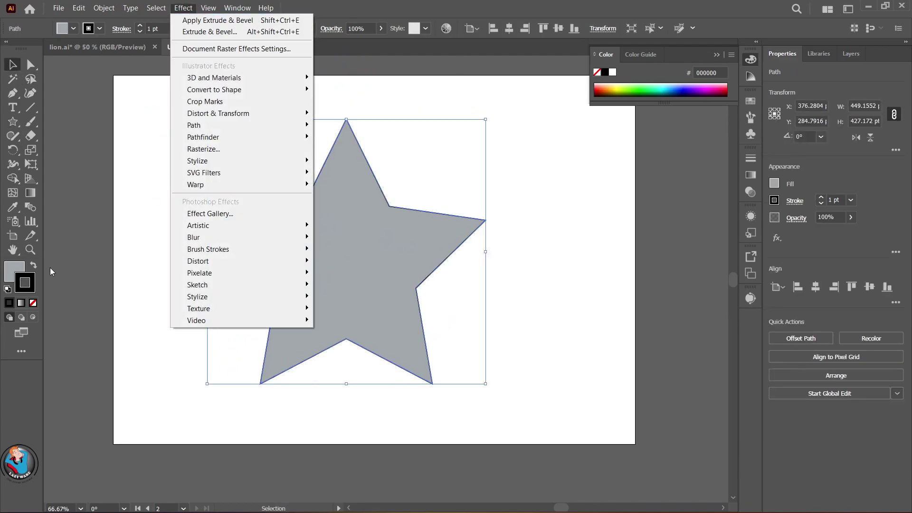
{"action": "left_click", "coordinate": [71, 260]}
{"action": "left_click", "coordinate": [33, 303]}
- Select the star and apply a 3D Extrude & Bevel effect with a depth of 50 pt
{"action": "left_click", "coordinate": [183, 8]}
{"action": "mouse_move", "coordinate": [205, 78]}
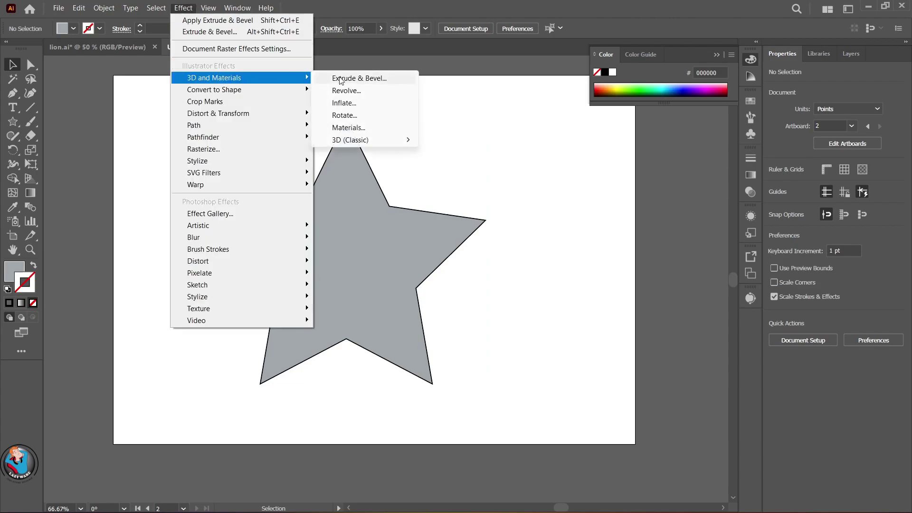
{"action": "left_click", "coordinate": [342, 78]}
{"action": "left_click", "coordinate": [625, 157]}
{"action": "left_click", "coordinate": [480, 219]}
{"action": "left_click", "coordinate": [622, 156]}
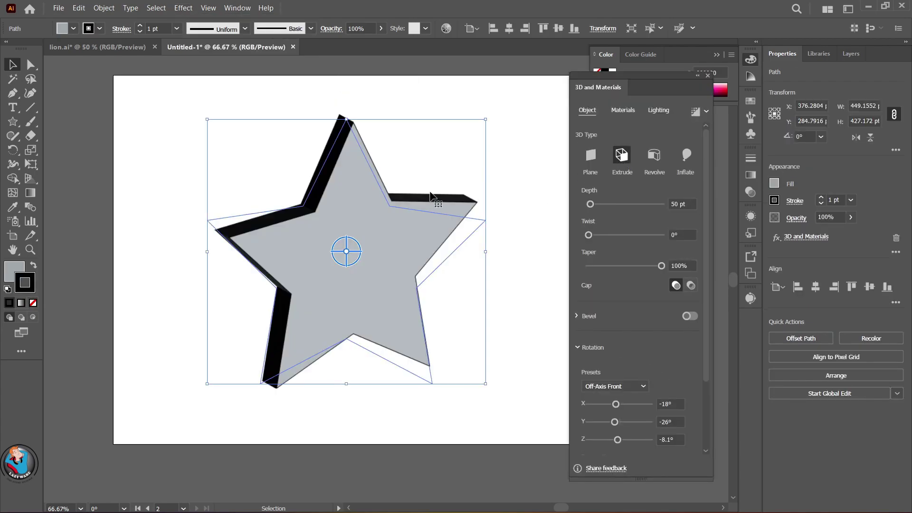
- Set the star's extrusion depth to 193 pt and preview the Revolve, Inflate and Plane 3D types before returning to Extrude
{"action": "left_click_drag", "start_coordinate": [590, 204], "coordinate": [598, 204]}
{"action": "left_click", "coordinate": [655, 155]}
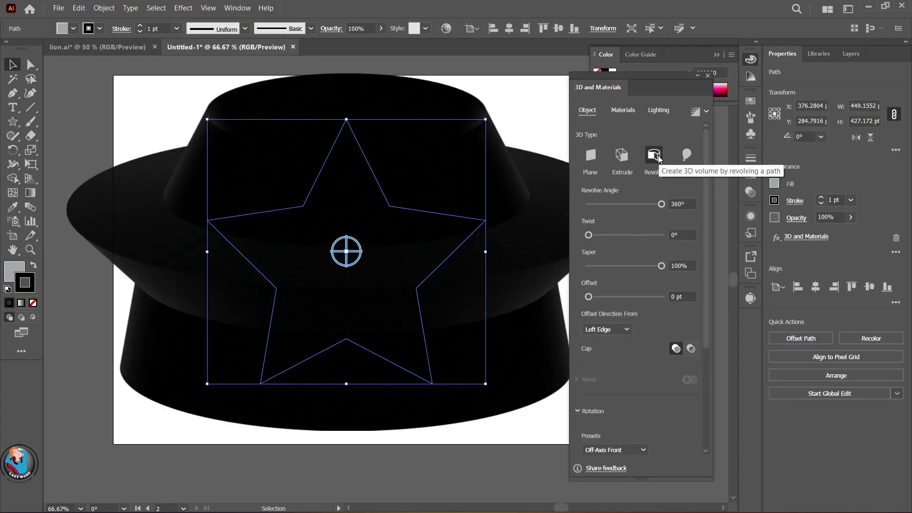
{"action": "left_click", "coordinate": [686, 155]}
{"action": "left_click", "coordinate": [591, 154]}
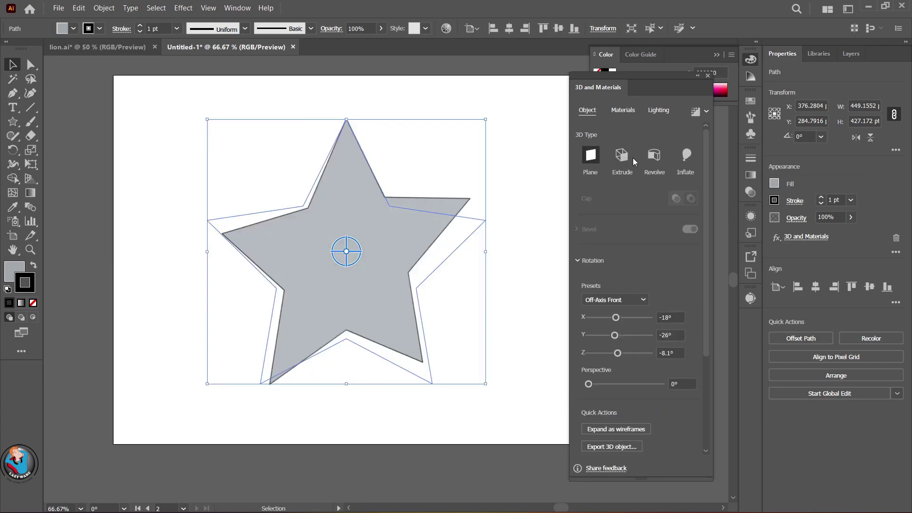
{"action": "left_click", "coordinate": [622, 155]}
- Preview a hollow cap and a Classic bevel on the extruded star, then restore the solid cap and remove the bevel
{"action": "mouse_move", "coordinate": [588, 236]}
{"action": "left_mouse_down"}
{"action": "mouse_move", "coordinate": [666, 227]}
{"action": "mouse_move", "coordinate": [575, 238]}
{"action": "left_mouse_up"}
{"action": "mouse_move", "coordinate": [660, 262]}
{"action": "left_mouse_down"}
{"action": "mouse_move", "coordinate": [613, 262]}
{"action": "mouse_move", "coordinate": [663, 258]}
{"action": "left_mouse_up"}
{"action": "left_click", "coordinate": [689, 286]}
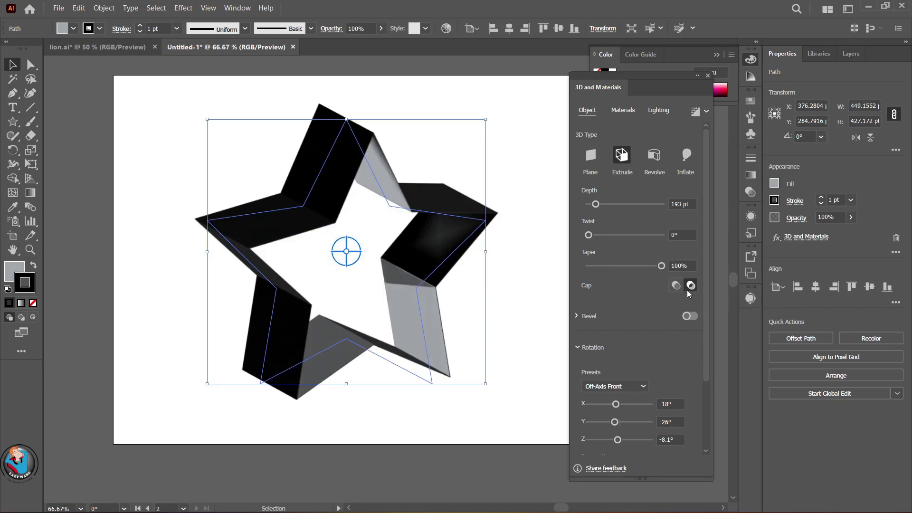
{"action": "left_click", "coordinate": [675, 285]}
{"action": "left_click", "coordinate": [690, 316]}
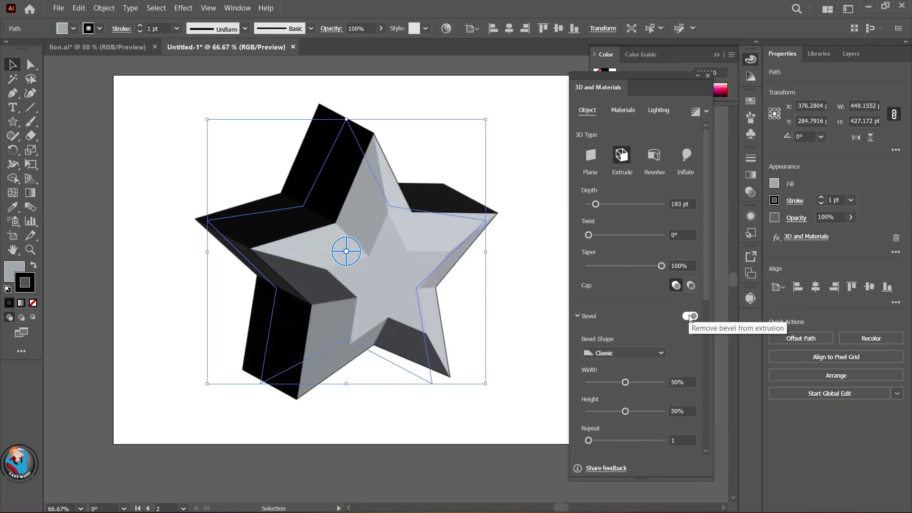
{"action": "left_click", "coordinate": [690, 316]}
{"action": "left_click", "coordinate": [708, 75]}
- Scale the extruded star to about 261 by 248 pt in the artboard's upper-right area and remove its stroke
{"action": "left_click_drag", "start_coordinate": [485, 384], "coordinate": [431, 332]}
{"action": "left_click_drag", "start_coordinate": [359, 257], "coordinate": [555, 216]}
{"action": "mouse_move", "coordinate": [519, 168]}
{"action": "left_mouse_down"}
{"action": "mouse_move", "coordinate": [499, 156]}
{"action": "mouse_move", "coordinate": [519, 175]}
{"action": "mouse_move", "coordinate": [523, 169]}
{"action": "mouse_move", "coordinate": [527, 185]}
{"action": "mouse_move", "coordinate": [524, 156]}
{"action": "mouse_move", "coordinate": [524, 177]}
{"action": "left_mouse_up"}
{"action": "left_click", "coordinate": [695, 339]}
{"action": "left_click", "coordinate": [600, 256]}
{"action": "mouse_move", "coordinate": [634, 287]}
{"action": "left_mouse_down"}
{"action": "mouse_move", "coordinate": [584, 255]}
{"action": "mouse_move", "coordinate": [573, 229]}
{"action": "left_mouse_up"}
{"action": "left_click", "coordinate": [34, 303]}
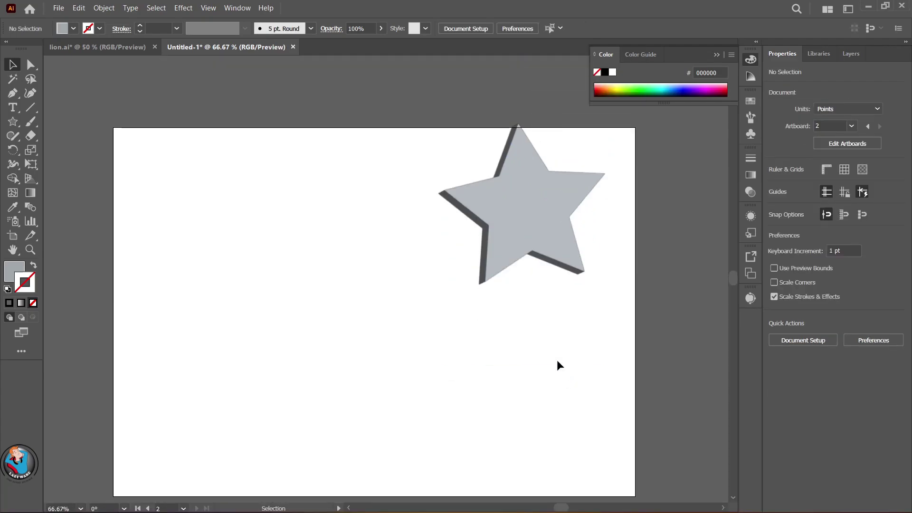
- Duplicate the extruded star below the original and swap the copy's fill and stroke to make it an outline
{"action": "left_click_drag", "start_coordinate": [528, 209], "coordinate": [518, 294]}
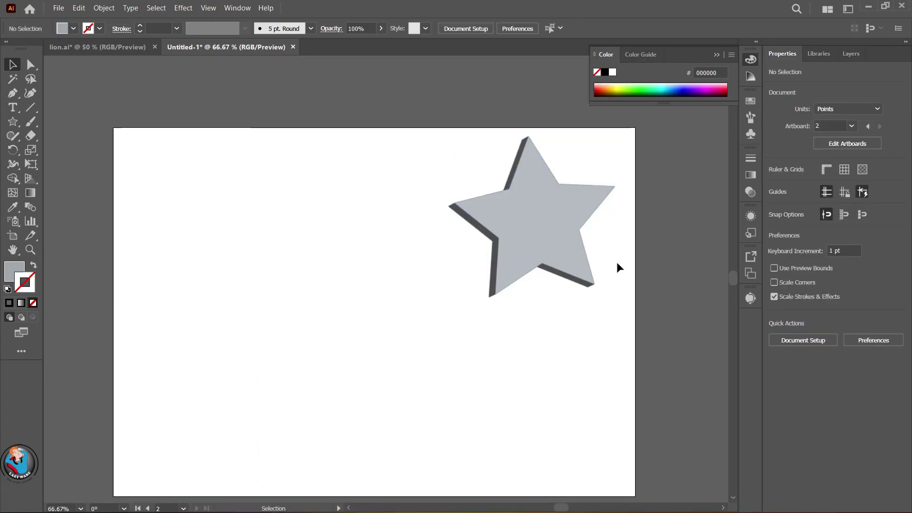
{"action": "scroll", "coordinate": [617, 262], "scroll_direction": "down", "scroll_amount": 1}
{"action": "left_click_drag", "start_coordinate": [528, 223], "coordinate": [524, 402]}
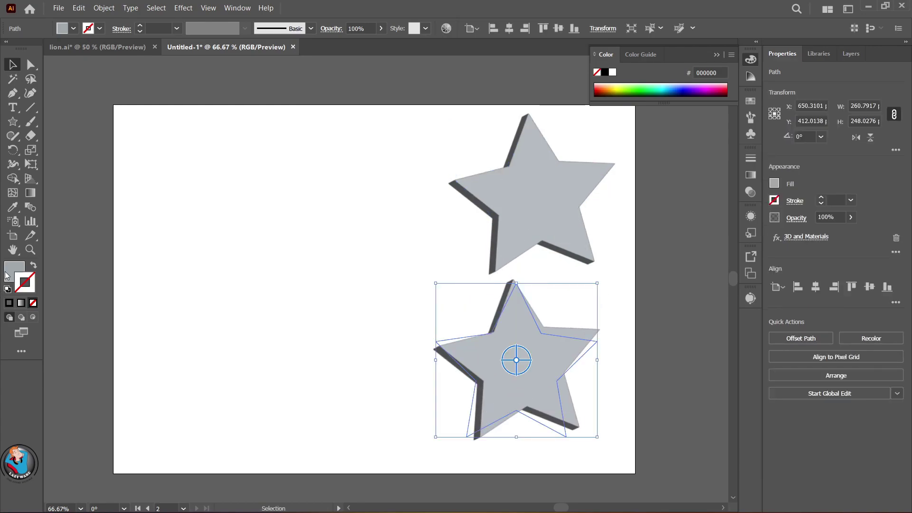
{"action": "left_click", "coordinate": [34, 264]}
{"action": "left_click", "coordinate": [116, 285]}
{"action": "left_click_drag", "start_coordinate": [469, 374], "coordinate": [492, 379]}
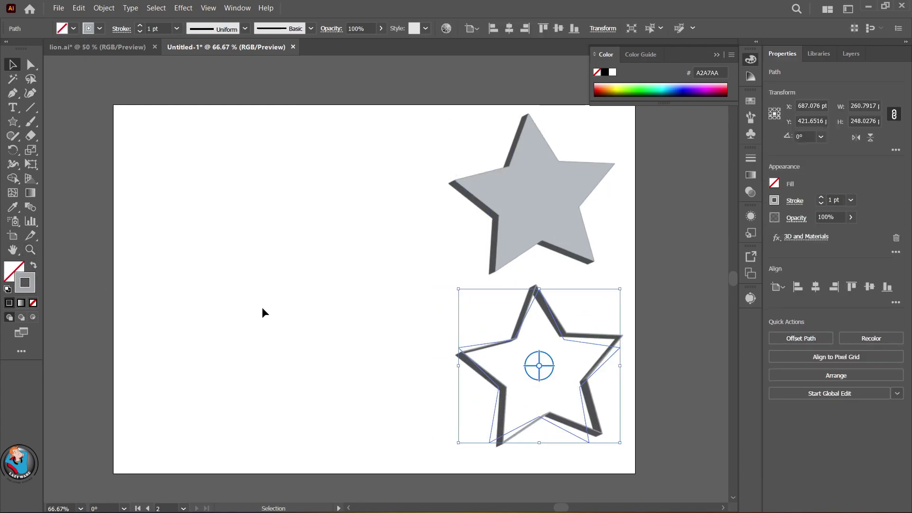
- Draw a five-pointed star about 268 by 254 pt in the left half of the artboard
{"action": "left_click", "coordinate": [12, 122]}
{"action": "left_click_drag", "start_coordinate": [175, 208], "coordinate": [264, 307]}
{"action": "left_click", "coordinate": [13, 64]}
{"action": "left_click_drag", "start_coordinate": [113, 245], "coordinate": [227, 334]}
{"action": "left_click_drag", "start_coordinate": [410, 401], "coordinate": [334, 324]}
{"action": "left_click_drag", "start_coordinate": [262, 310], "coordinate": [272, 348]}
- Give the flat star no fill and a black stroke, color 000000
{"action": "left_click", "coordinate": [34, 264]}
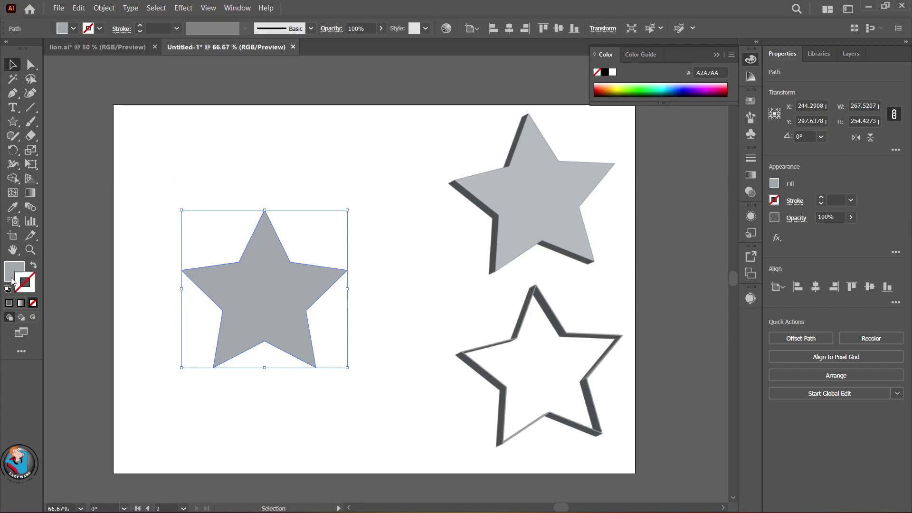
{"action": "left_click", "coordinate": [33, 265]}
{"action": "double_click", "coordinate": [26, 284]}
{"action": "left_click_drag", "start_coordinate": [722, 299], "coordinate": [764, 333]}
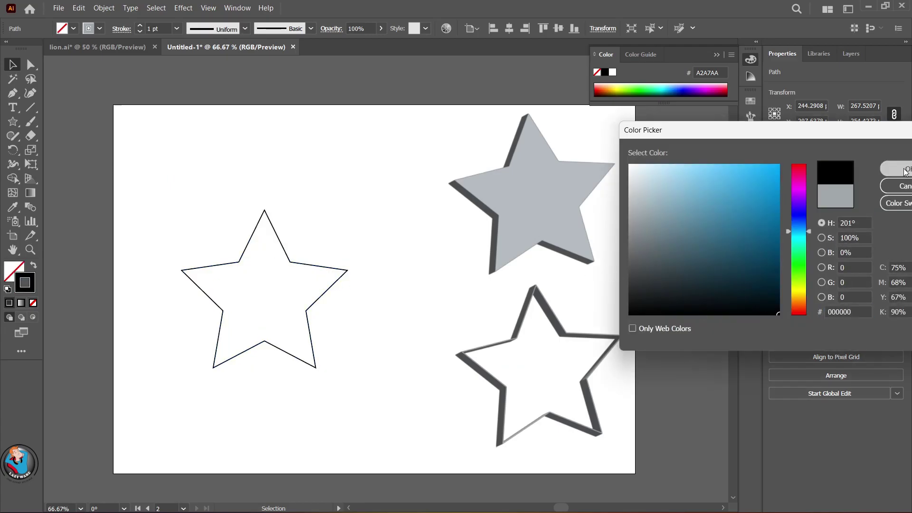
{"action": "left_click", "coordinate": [905, 169]}
- Try to duplicate the outlined star, undo the copy and delete the star
{"action": "mouse_move", "coordinate": [309, 325]}
{"action": "left_mouse_down"}
{"action": "mouse_move", "coordinate": [378, 261]}
{"action": "mouse_move", "coordinate": [350, 289]}
{"action": "mouse_move", "coordinate": [308, 281]}
{"action": "mouse_move", "coordinate": [316, 314]}
{"action": "left_mouse_up"}
{"action": "left_click", "coordinate": [308, 326]}
{"action": "key", "text": "ctrl+z"}
{"action": "key", "text": "Delete"}
- Draw an unfilled star about 291 by 277 pt and place a copy offset slightly up and to the right
{"action": "left_click", "coordinate": [13, 122]}
{"action": "mouse_move", "coordinate": [202, 233]}
{"action": "left_mouse_down"}
{"action": "mouse_move", "coordinate": [273, 318]}
{"action": "mouse_move", "coordinate": [258, 308]}
{"action": "left_mouse_up"}
{"action": "key", "text": "v"}
{"action": "left_click_drag", "start_coordinate": [152, 240], "coordinate": [254, 258]}
{"action": "left_click", "coordinate": [418, 320]}
{"action": "left_click", "coordinate": [356, 291]}
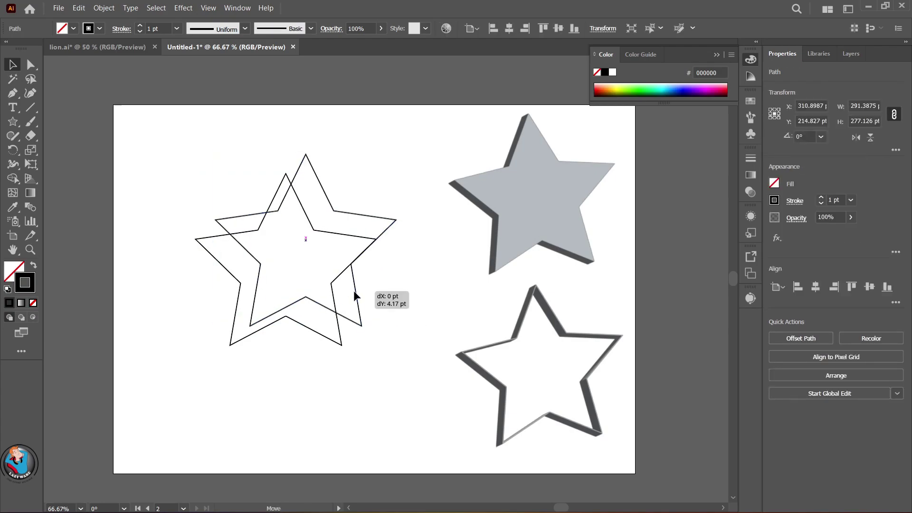
{"action": "left_click", "coordinate": [409, 292]}
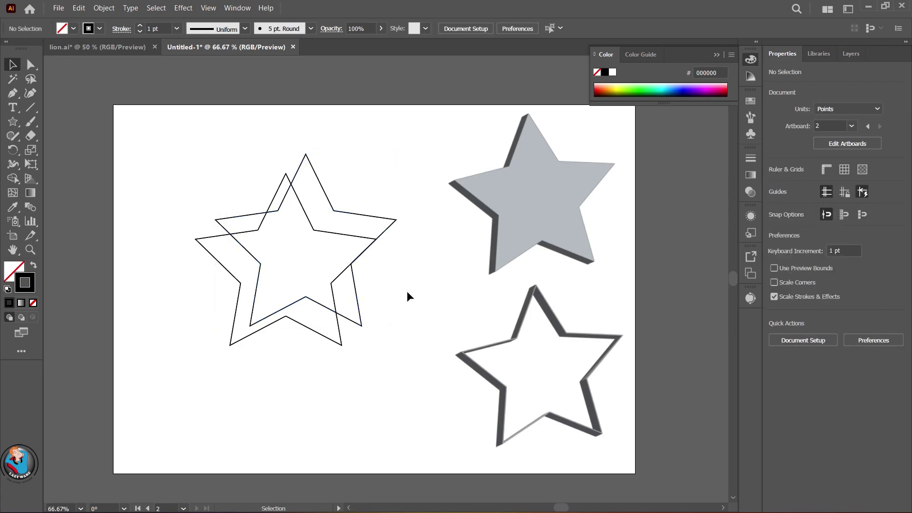
- Join the matching corners of the two overlapping stars with straight line segments
{"action": "left_click", "coordinate": [30, 108]}
{"action": "left_click_drag", "start_coordinate": [215, 220], "coordinate": [196, 239]}
{"action": "left_click_drag", "start_coordinate": [249, 326], "coordinate": [231, 345]}
{"action": "left_click_drag", "start_coordinate": [306, 297], "coordinate": [286, 315]}
{"action": "left_click_drag", "start_coordinate": [361, 326], "coordinate": [341, 345]}
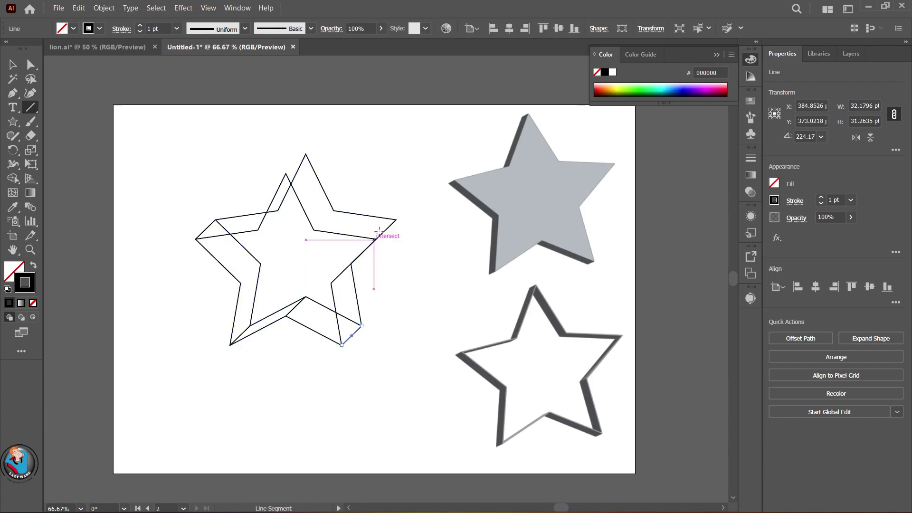
{"action": "left_click_drag", "start_coordinate": [334, 210], "coordinate": [313, 232]}
{"action": "left_click_drag", "start_coordinate": [306, 155], "coordinate": [286, 173]}
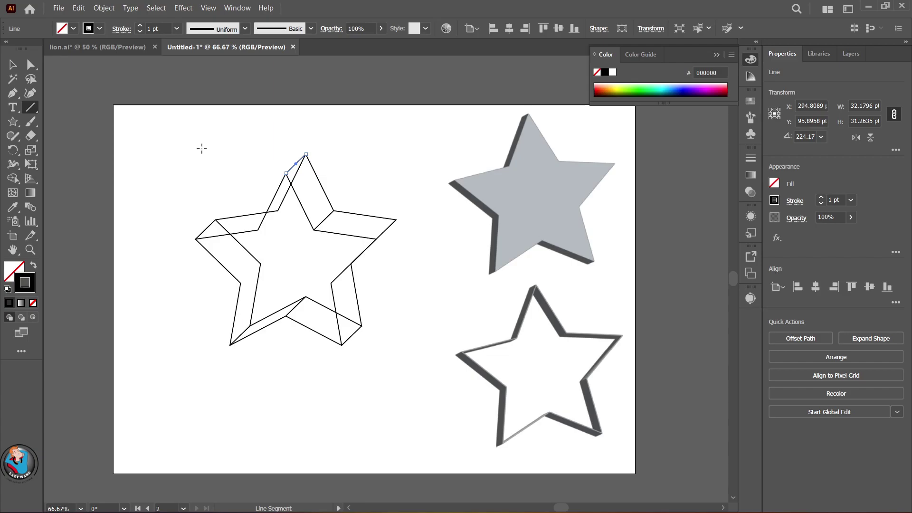
- Select both stars and their connecting lines, and merge the regions into a front star and side faces with Shape Builder
{"action": "left_click", "coordinate": [12, 64]}
{"action": "left_click", "coordinate": [95, 97]}
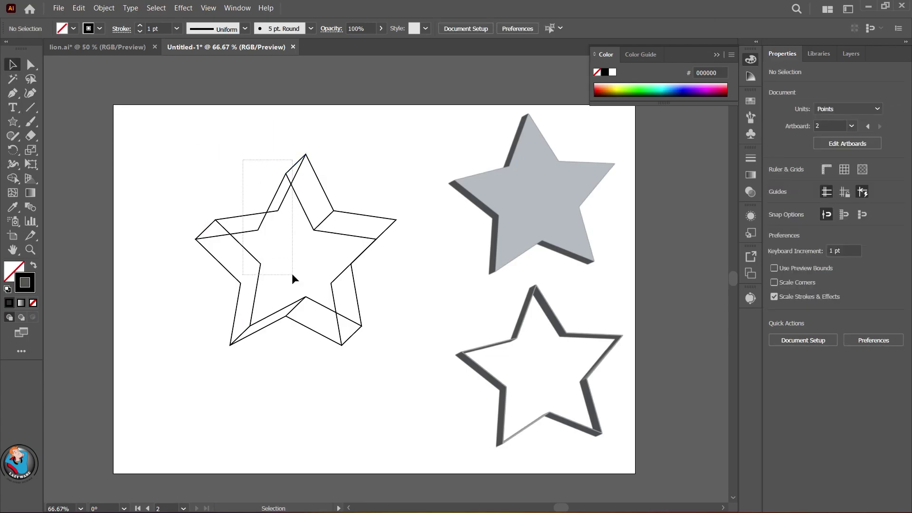
{"action": "left_click_drag", "start_coordinate": [370, 334], "coordinate": [370, 335]}
{"action": "key", "text": "shift+m"}
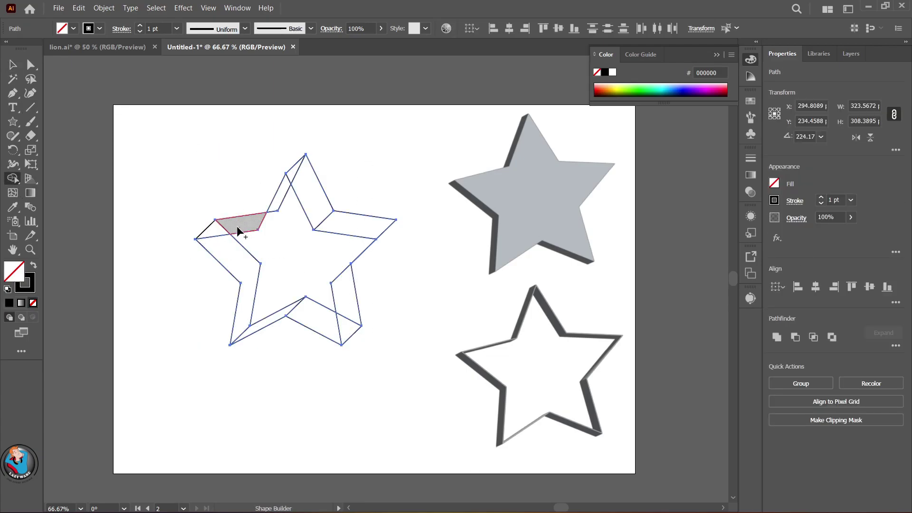
{"action": "left_click", "coordinate": [12, 64]}
{"action": "left_click", "coordinate": [152, 147]}
{"action": "left_click_drag", "start_coordinate": [193, 140], "coordinate": [392, 372]}
{"action": "left_click", "coordinate": [13, 178]}
{"action": "left_click_drag", "start_coordinate": [282, 189], "coordinate": [287, 205]}
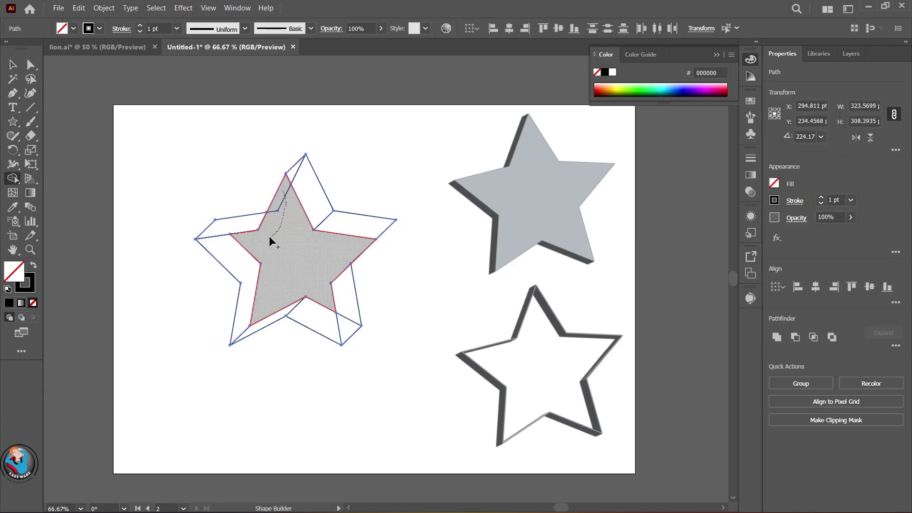
{"action": "left_click_drag", "start_coordinate": [269, 241], "coordinate": [247, 269]}
{"action": "left_click_drag", "start_coordinate": [276, 299], "coordinate": [301, 314]}
{"action": "mouse_move", "coordinate": [295, 174]}
{"action": "left_mouse_down"}
{"action": "mouse_move", "coordinate": [335, 221]}
{"action": "mouse_move", "coordinate": [347, 365]}
{"action": "left_mouse_up"}
- Fill the front star with the gray sampled from the extruded star using the Eyedropper
{"action": "left_click", "coordinate": [12, 64]}
{"action": "left_click", "coordinate": [119, 150]}
{"action": "left_click", "coordinate": [219, 264]}
{"action": "key", "text": "i"}
{"action": "left_click", "coordinate": [518, 218]}
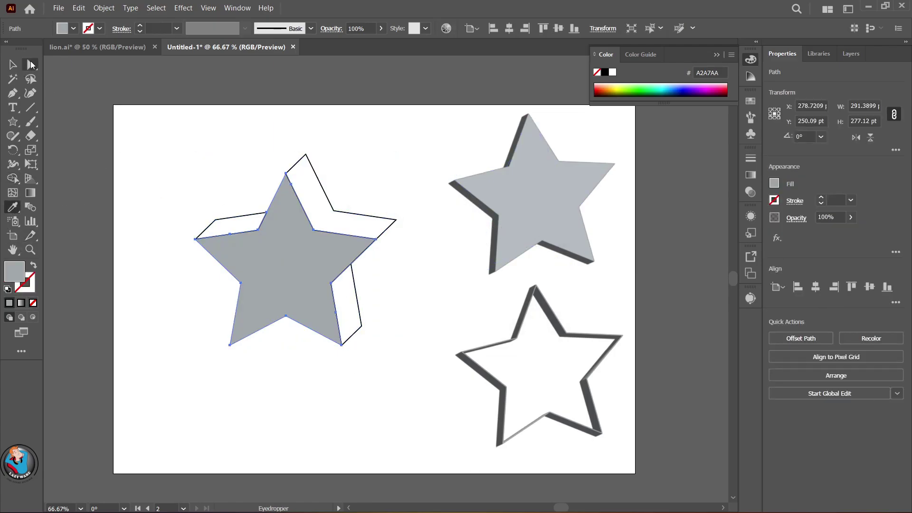
- Select the star's side faces, sample the extruded star's gray onto them and darken their fill to 5B5E60
{"action": "key", "text": "v"}
{"action": "left_click", "coordinate": [249, 212]}
{"action": "left_click", "coordinate": [335, 212], "text": "shift"}
{"action": "left_click", "coordinate": [358, 304], "text": "shift"}
{"action": "left_click", "coordinate": [336, 211], "text": "shift"}
{"action": "key", "text": "i"}
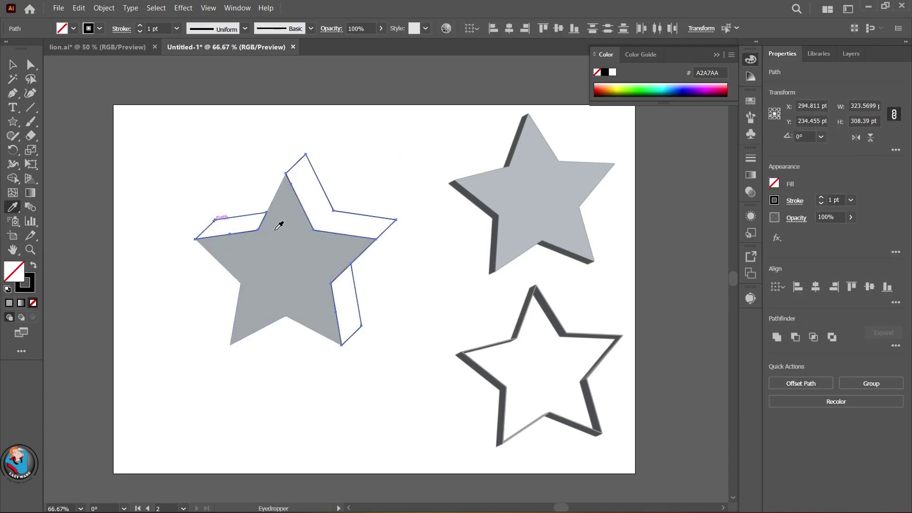
{"action": "left_click", "coordinate": [491, 237]}
{"action": "double_click", "coordinate": [14, 271]}
{"action": "left_click_drag", "start_coordinate": [630, 188], "coordinate": [637, 257]}
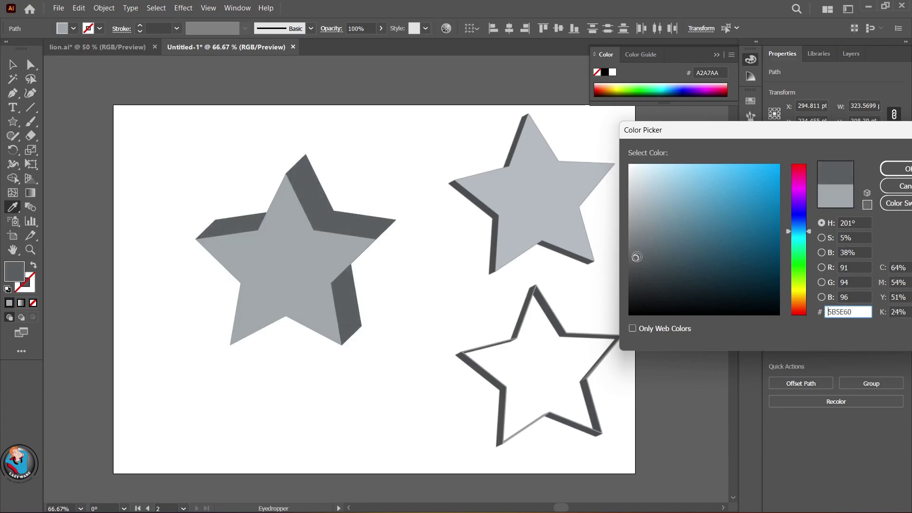
{"action": "left_click", "coordinate": [897, 168]}
- Try to apply a black stroke to all of the star's side faces together
{"action": "double_click", "coordinate": [30, 284]}
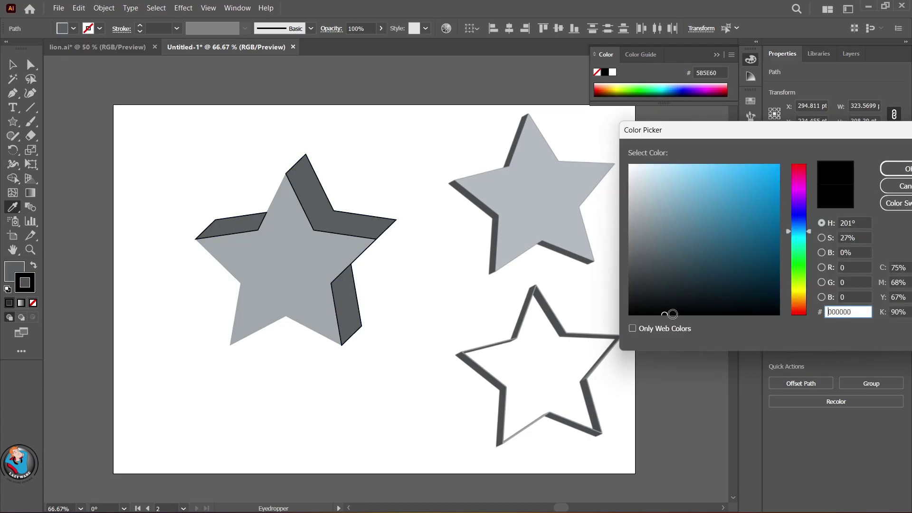
{"action": "left_click", "coordinate": [896, 168]}
{"action": "key", "text": "v"}
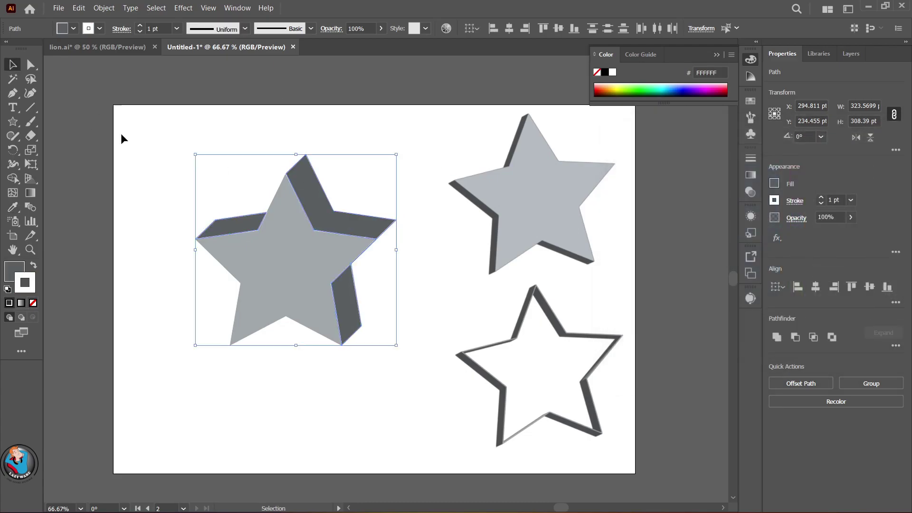
- Set the stroke of the star's right side face to 000000 and of its left side face to 03080A
{"action": "left_click", "coordinate": [121, 133]}
{"action": "left_click", "coordinate": [343, 262]}
{"action": "double_click", "coordinate": [33, 288]}
{"action": "left_click_drag", "start_coordinate": [715, 280], "coordinate": [739, 313]}
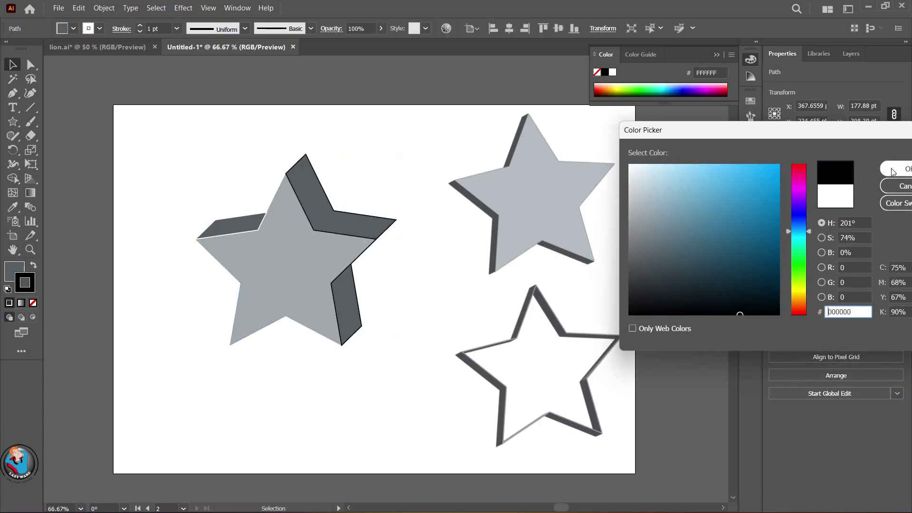
{"action": "left_click", "coordinate": [893, 169]}
{"action": "left_click", "coordinate": [238, 229]}
{"action": "double_click", "coordinate": [31, 288]}
{"action": "left_click", "coordinate": [730, 308]}
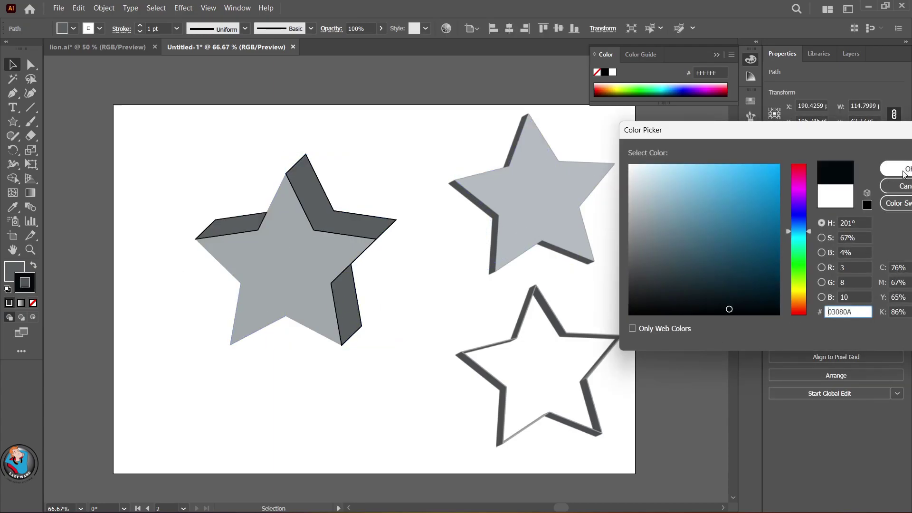
{"action": "left_click", "coordinate": [896, 169]}
{"action": "left_click", "coordinate": [418, 287]}
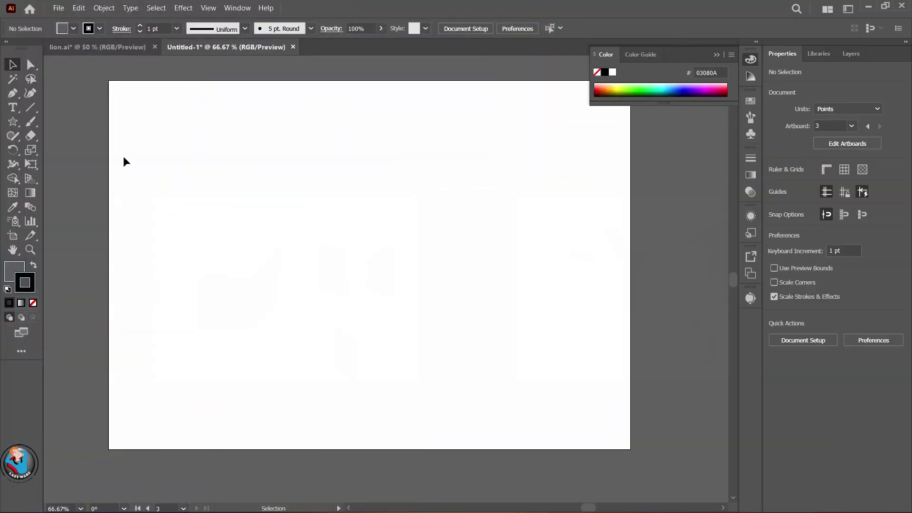
- Draw a hexagon about 444 by 385 pt with the Polygon tool and place it inside the third artboard
{"action": "left_click", "coordinate": [12, 121]}
{"action": "left_click", "coordinate": [52, 164]}
{"action": "left_click_drag", "start_coordinate": [187, 150], "coordinate": [259, 269]}
{"action": "left_click", "coordinate": [12, 65]}
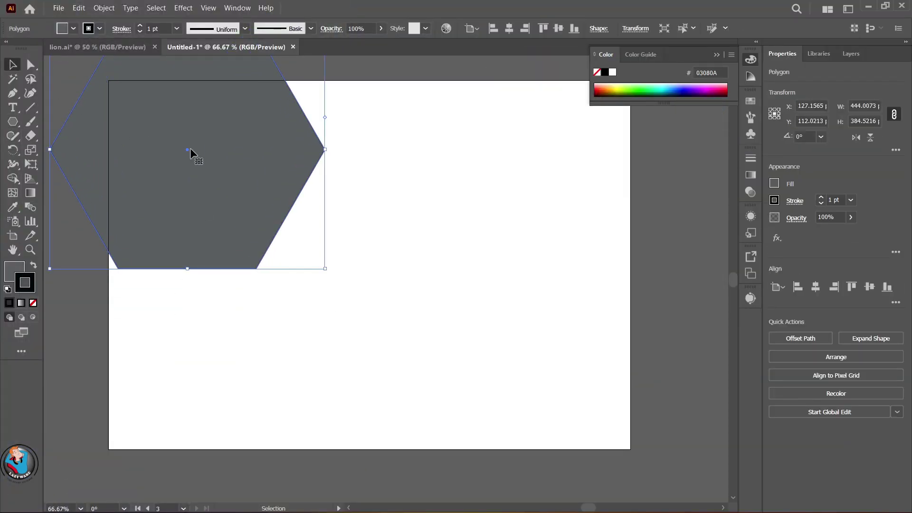
{"action": "left_click_drag", "start_coordinate": [190, 146], "coordinate": [294, 258]}
- Apply a 3D Extrude & Bevel effect to the hexagon, preview Revolve and Inflate, and keep Extrude at a depth of 284 pt
{"action": "left_click", "coordinate": [183, 8]}
{"action": "left_click", "coordinate": [345, 78]}
{"action": "mouse_move", "coordinate": [599, 203]}
{"action": "left_mouse_down"}
{"action": "mouse_move", "coordinate": [616, 209]}
{"action": "mouse_move", "coordinate": [608, 204]}
{"action": "left_mouse_up"}
{"action": "left_click", "coordinate": [654, 155]}
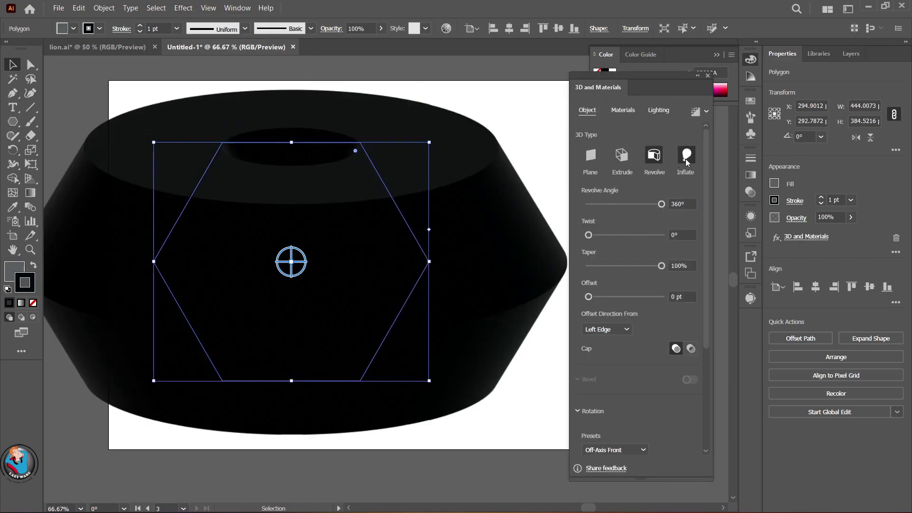
{"action": "left_click", "coordinate": [685, 156]}
{"action": "left_click", "coordinate": [618, 156]}
{"action": "left_click_drag", "start_coordinate": [606, 204], "coordinate": [598, 204]}
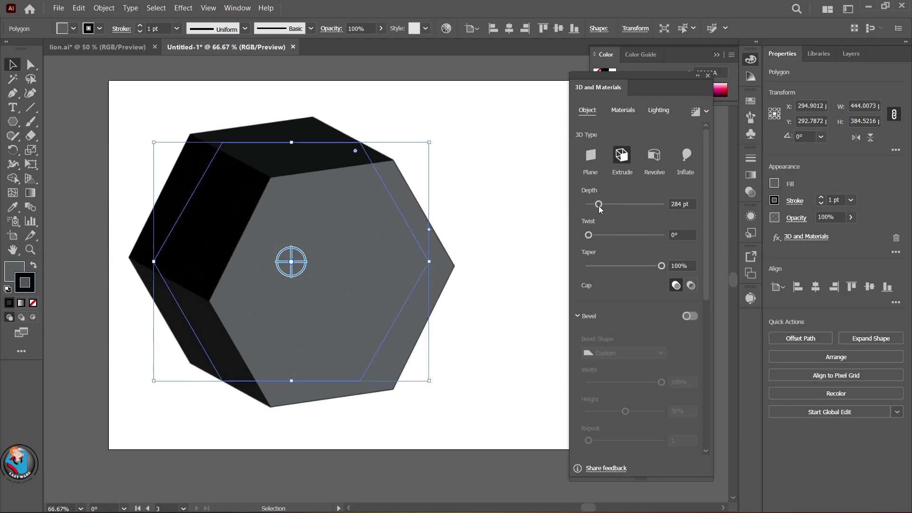
{"action": "left_click", "coordinate": [707, 76]}
- Scale the extruded hexagon down to about 230 by 200 pt and place it in the artboard's upper-right area
{"action": "mouse_move", "coordinate": [290, 259]}
{"action": "left_mouse_down"}
{"action": "mouse_move", "coordinate": [488, 204]}
{"action": "mouse_move", "coordinate": [477, 204]}
{"action": "left_mouse_up"}
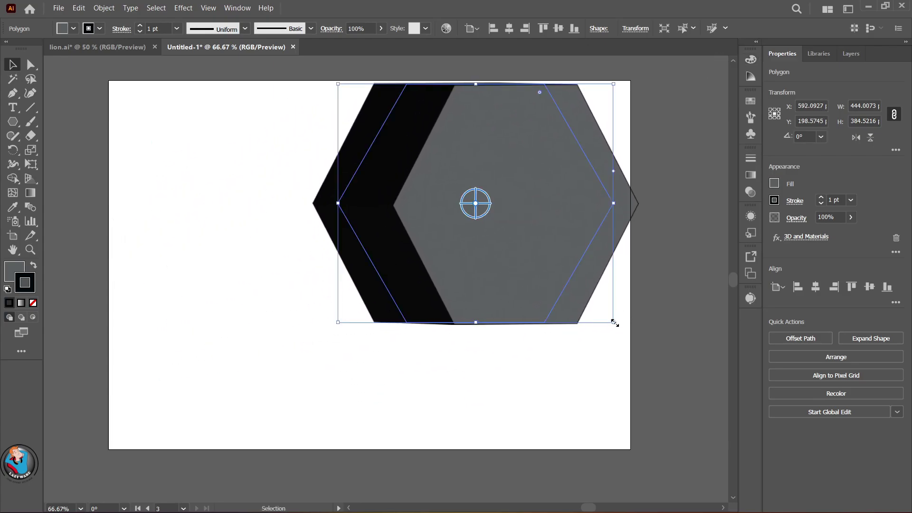
{"action": "left_click_drag", "start_coordinate": [614, 320], "coordinate": [480, 209]}
{"action": "left_click_drag", "start_coordinate": [450, 178], "coordinate": [564, 192]}
- Duplicate the extruded hexagon below the original and give the copy a gray stroke with no fill
{"action": "mouse_move", "coordinate": [529, 160]}
{"action": "left_mouse_down"}
{"action": "mouse_move", "coordinate": [513, 167]}
{"action": "mouse_move", "coordinate": [525, 341]}
{"action": "left_mouse_up"}
{"action": "left_click", "coordinate": [33, 265]}
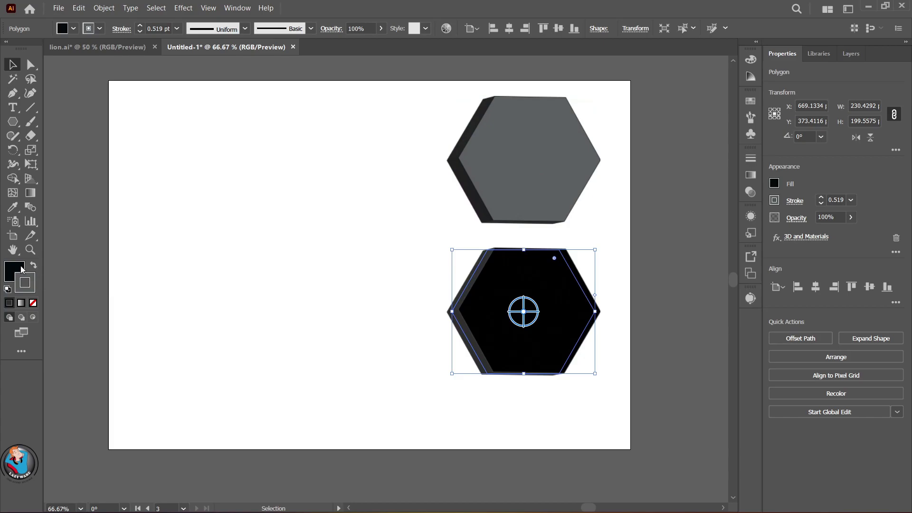
{"action": "left_click", "coordinate": [33, 302]}
{"action": "left_click", "coordinate": [91, 302]}
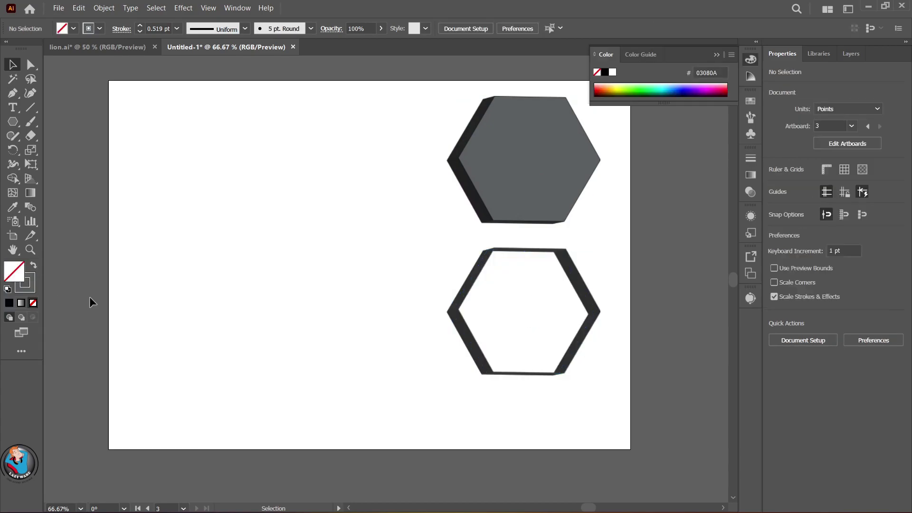
- Draw an unfilled hexagon about 269 by 233 pt in the artboard's left half and set its stroke to 000000
{"action": "left_click", "coordinate": [13, 122]}
{"action": "mouse_move", "coordinate": [184, 171]}
{"action": "left_mouse_down"}
{"action": "mouse_move", "coordinate": [268, 171]}
{"action": "mouse_move", "coordinate": [247, 243]}
{"action": "left_mouse_up"}
{"action": "double_click", "coordinate": [25, 283]}
{"action": "left_click", "coordinate": [741, 314]}
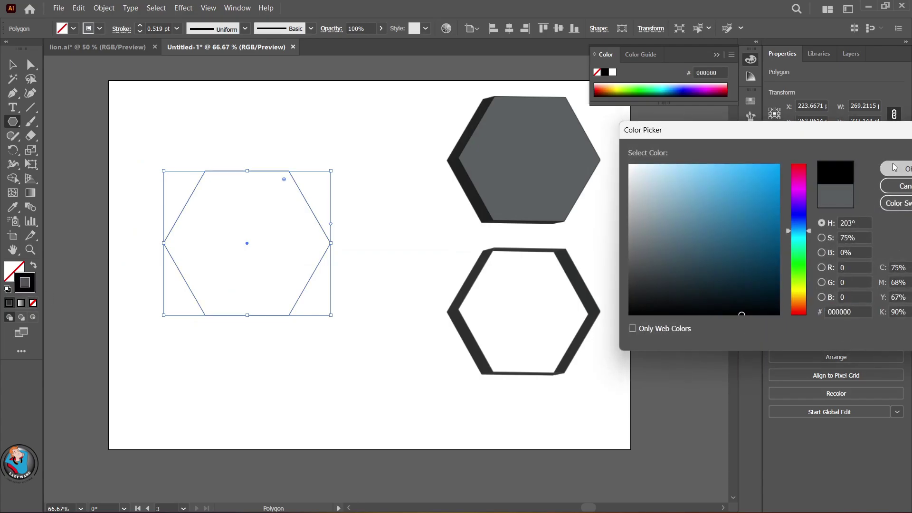
{"action": "left_click", "coordinate": [894, 168]}
- Duplicate the outlined hexagon with a small offset up and to the right
{"action": "key", "text": "v"}
{"action": "left_click_drag", "start_coordinate": [176, 269], "coordinate": [199, 259]}
{"action": "left_click", "coordinate": [290, 349]}
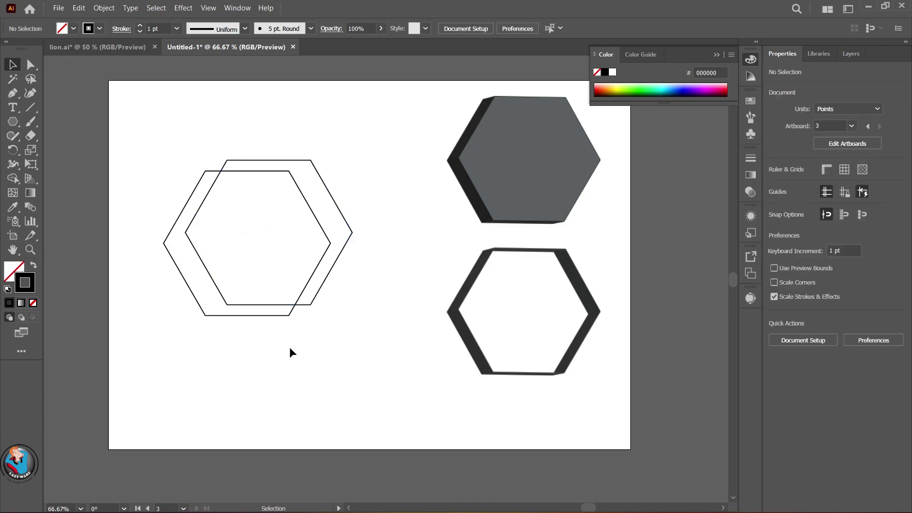
- Join the six pairs of matching corners of the two hexagons with straight line segments
{"action": "left_click", "coordinate": [30, 108]}
{"action": "left_click_drag", "start_coordinate": [226, 304], "coordinate": [204, 315]}
{"action": "left_click_drag", "start_coordinate": [311, 305], "coordinate": [290, 315]}
{"action": "left_click_drag", "start_coordinate": [186, 232], "coordinate": [164, 244]}
{"action": "left_click_drag", "start_coordinate": [228, 160], "coordinate": [205, 171]}
{"action": "left_click_drag", "start_coordinate": [310, 160], "coordinate": [289, 171]}
{"action": "left_click_drag", "start_coordinate": [352, 233], "coordinate": [330, 243]}
- Select both hexagons and their connecting lines, and merge the regions into a front hexagon and side faces with Shape Builder
{"action": "left_click", "coordinate": [14, 65]}
{"action": "left_click_drag", "start_coordinate": [161, 126], "coordinate": [350, 331]}
{"action": "key", "text": "shift+m"}
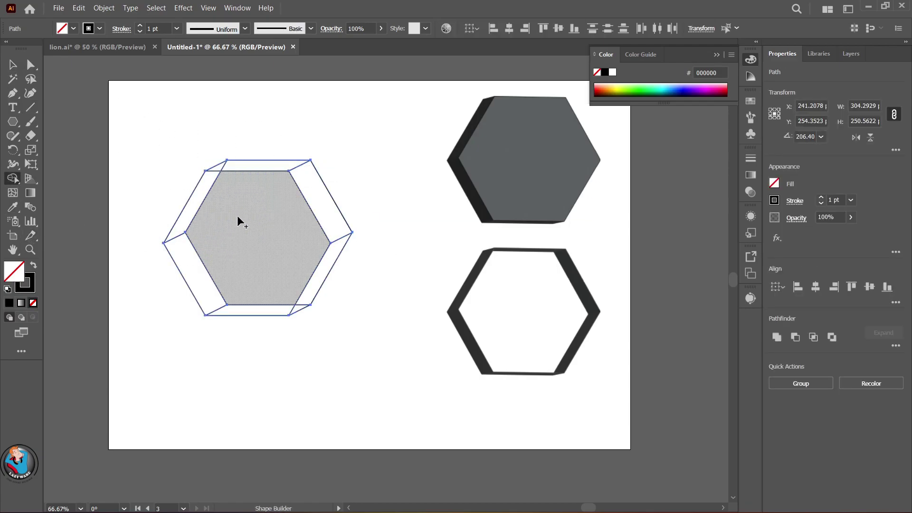
{"action": "left_click", "coordinate": [242, 223]}
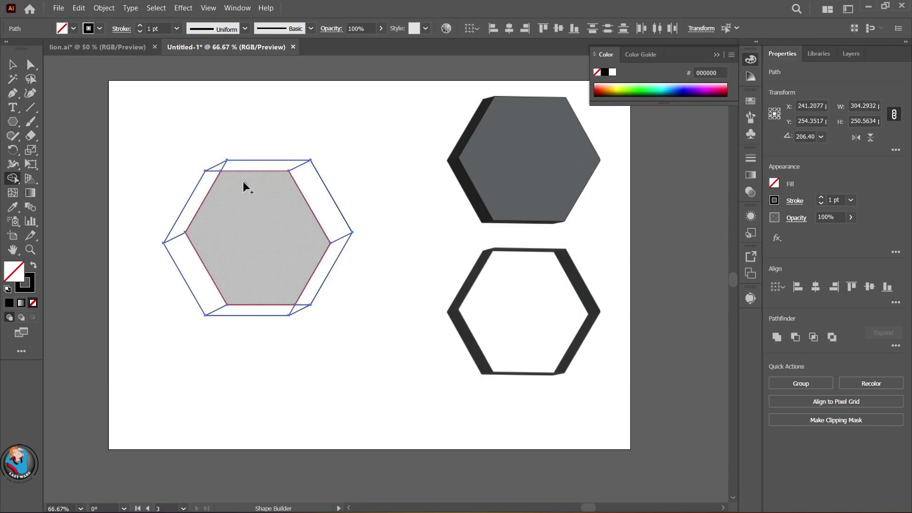
{"action": "left_click_drag", "start_coordinate": [229, 183], "coordinate": [190, 255]}
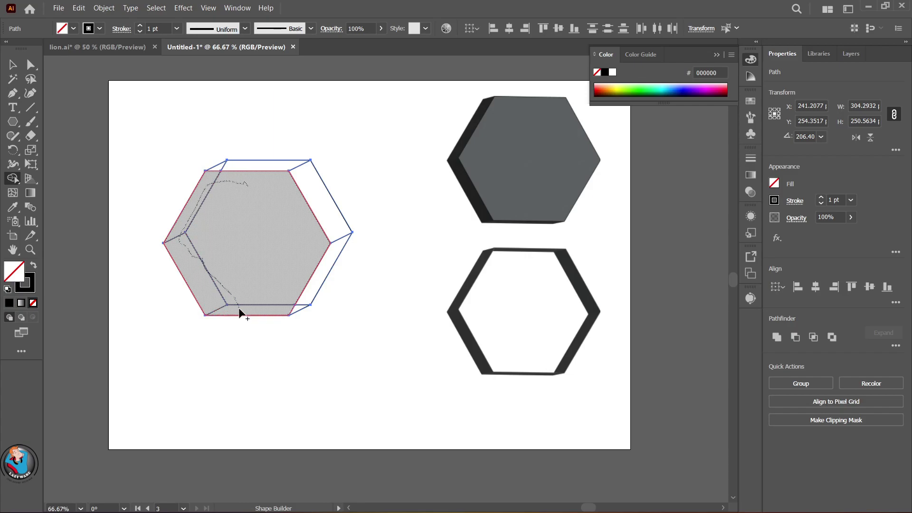
{"action": "left_click_drag", "start_coordinate": [240, 314], "coordinate": [245, 314]}
{"action": "left_click_drag", "start_coordinate": [332, 257], "coordinate": [317, 202]}
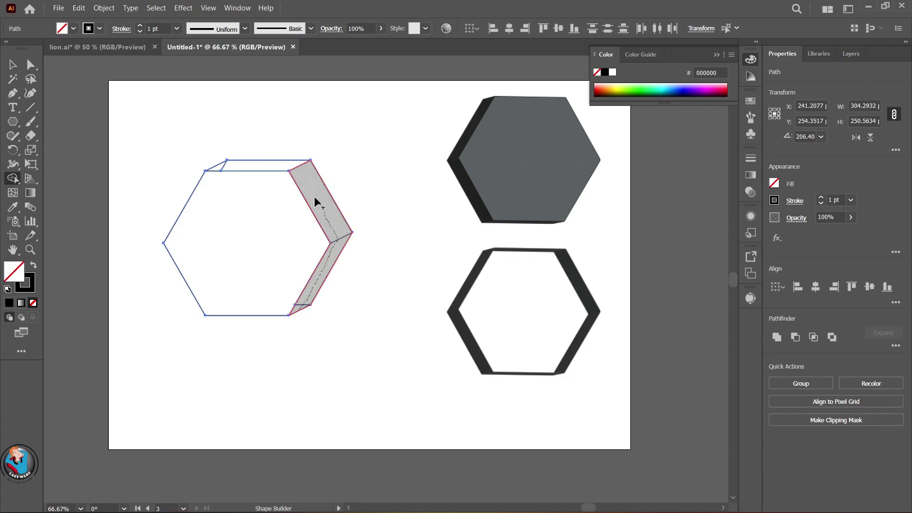
{"action": "left_click_drag", "start_coordinate": [218, 166], "coordinate": [218, 166]}
{"action": "key", "text": "v"}
{"action": "left_click", "coordinate": [406, 247]}
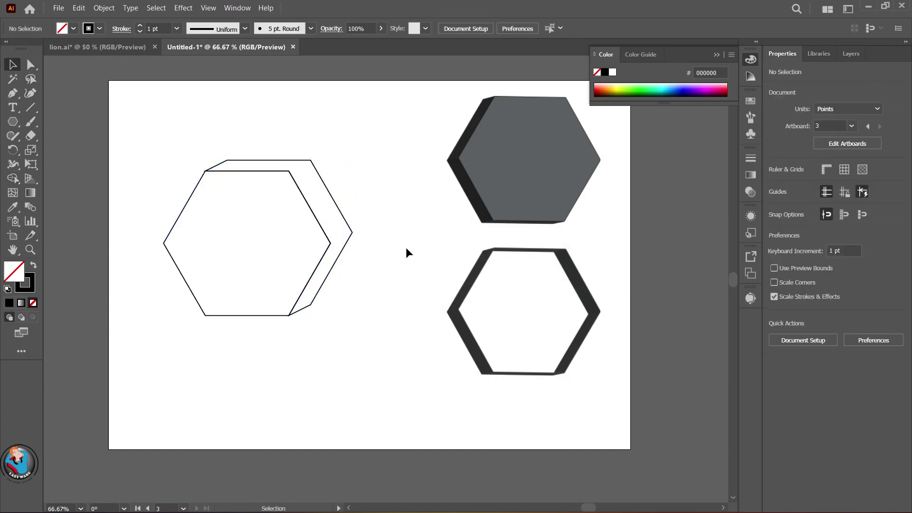
- Fill the hand-drawn hexagon's side face with the gray sampled from the extruded hexagon
{"action": "left_click", "coordinate": [329, 243]}
{"action": "left_click", "coordinate": [13, 207]}
{"action": "left_click", "coordinate": [497, 200]}
{"action": "key", "text": "v"}
- Sample the extruded hexagon's appearance onto the front hexagon and lighten its fill to 8E8E8E
{"action": "left_click", "coordinate": [243, 207]}
{"action": "left_click", "coordinate": [174, 261]}
{"action": "left_click", "coordinate": [12, 208]}
{"action": "left_click", "coordinate": [547, 153]}
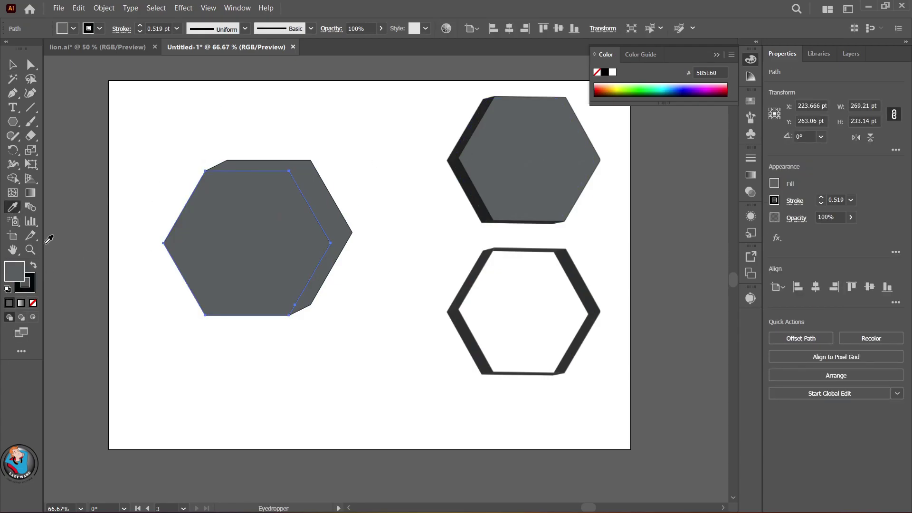
{"action": "double_click", "coordinate": [18, 269]}
{"action": "left_click", "coordinate": [629, 231]}
{"action": "key", "text": "Return"}
{"action": "key", "text": "v"}
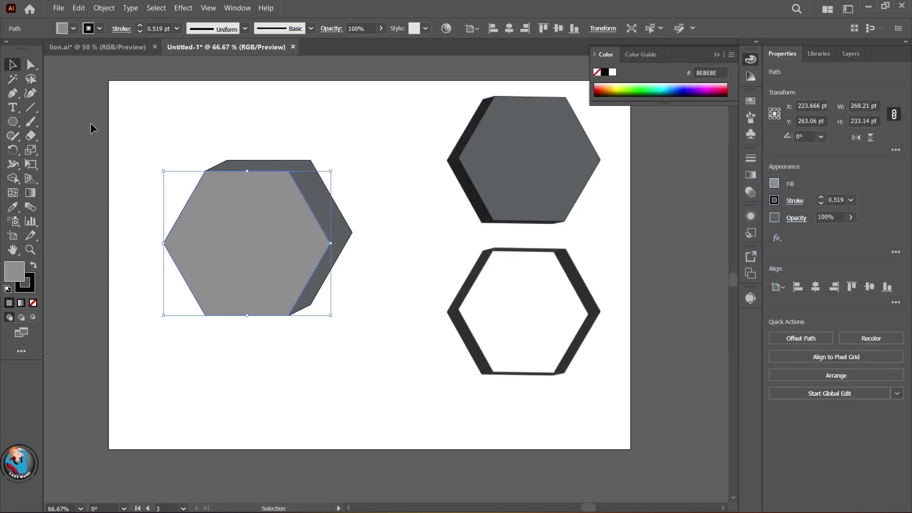